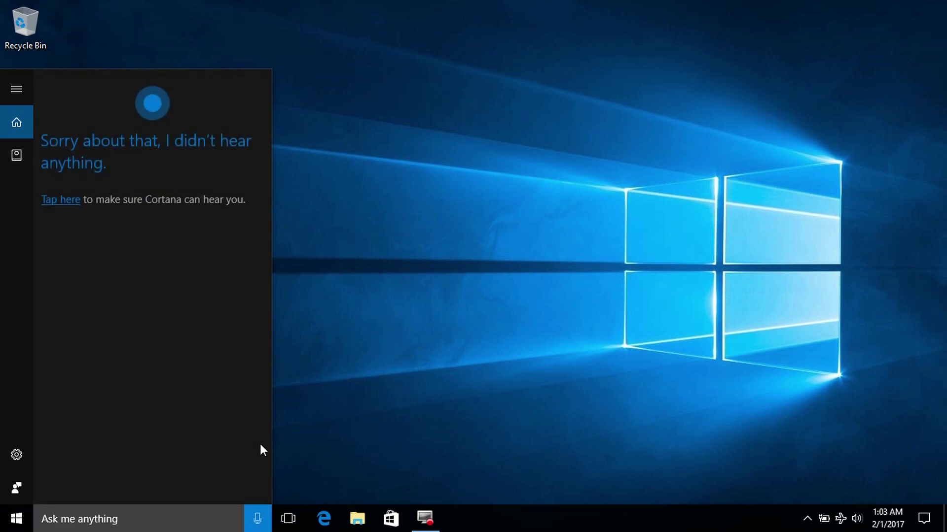
- Dismiss the Cortana panel and speech detection, then launch Task Manager from the taskbar
left_click(295, 481)
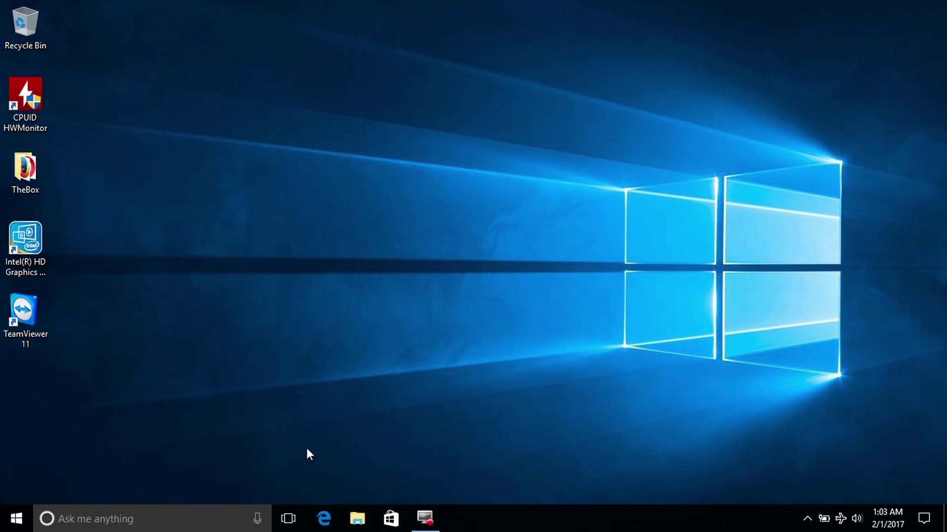
left_click(635, 386)
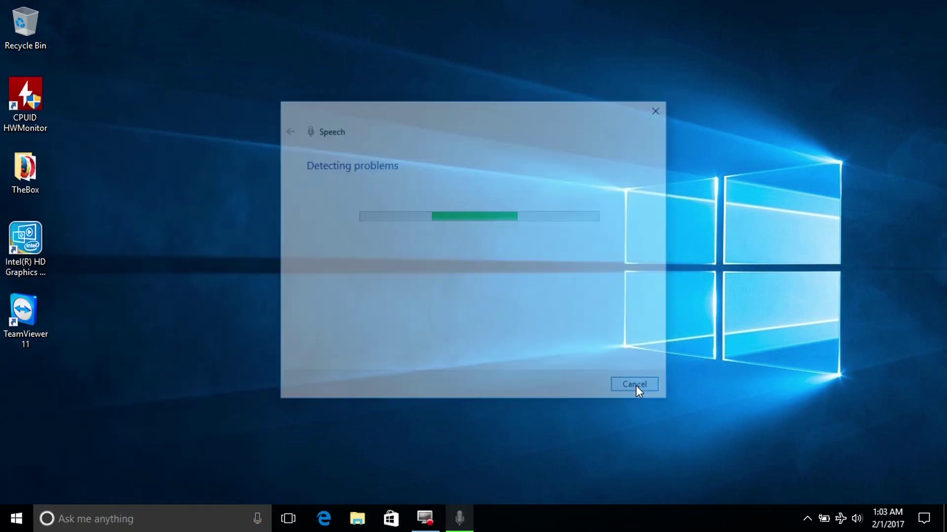
right_click(497, 520)
left_click(526, 456)
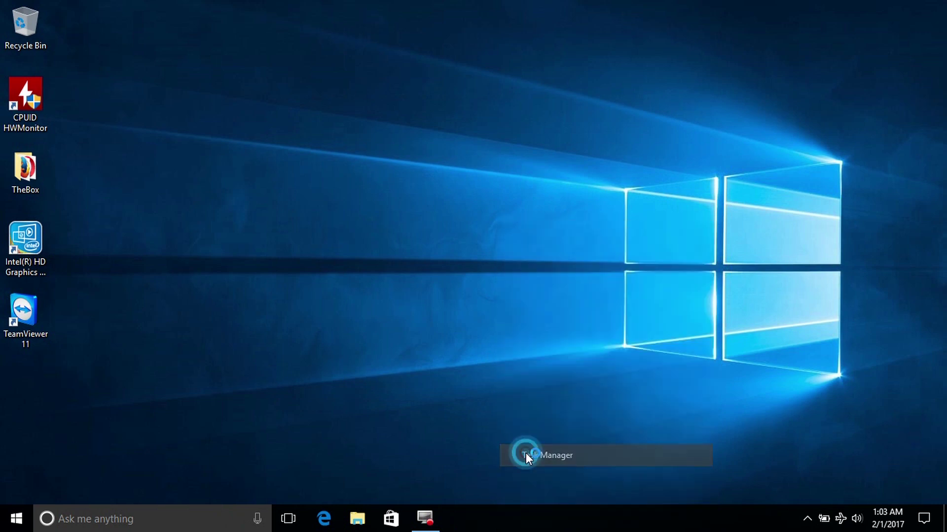
scroll(151, 327, "down", 2)
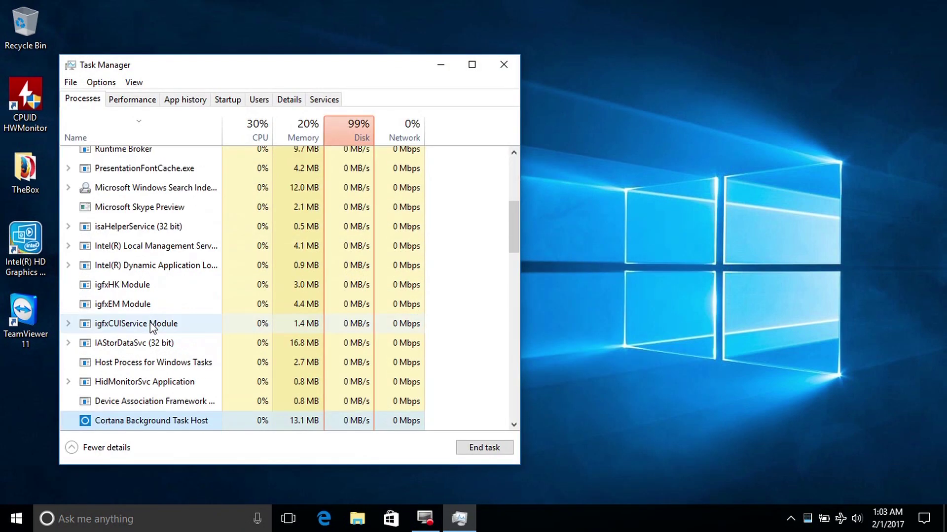
scroll(152, 328, "down", 1)
scroll(150, 322, "down", 1)
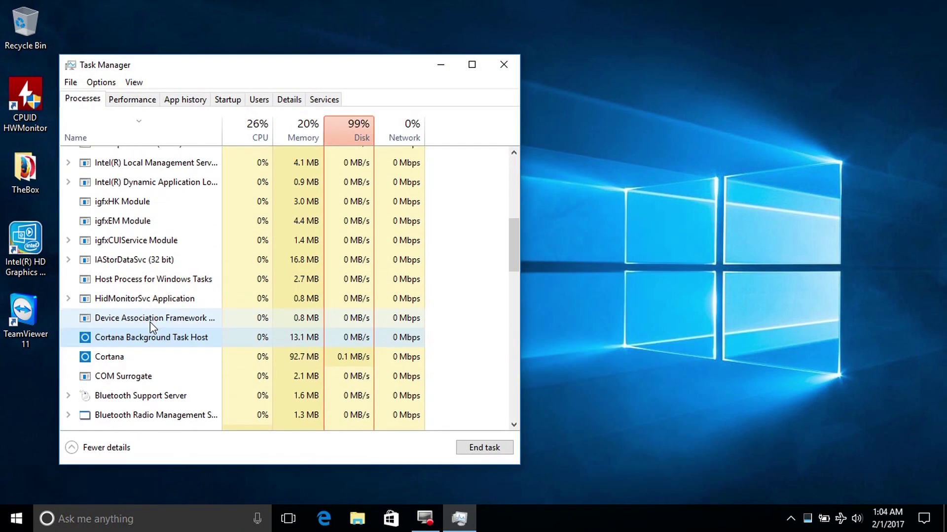
- Find the running Cortana and Cortana Background Task Host processes, then close Task Manager
left_click(299, 361)
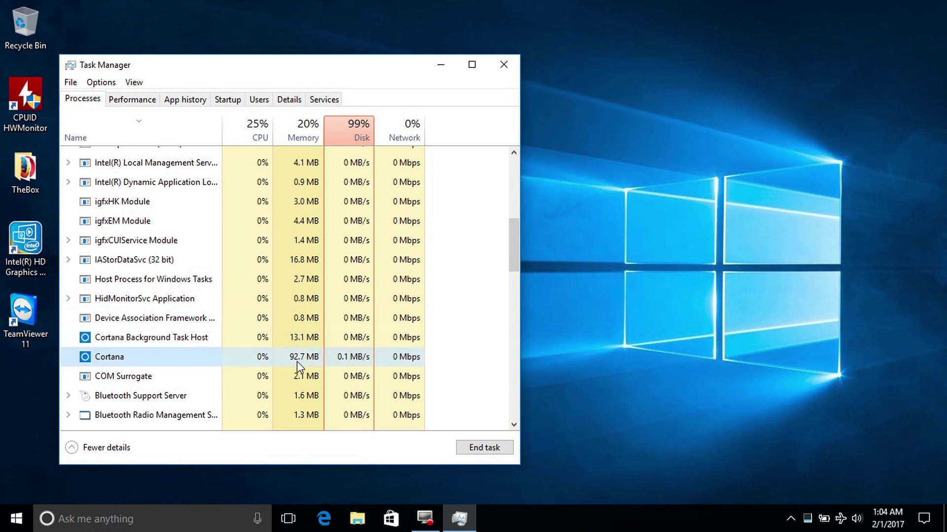
left_click(301, 346)
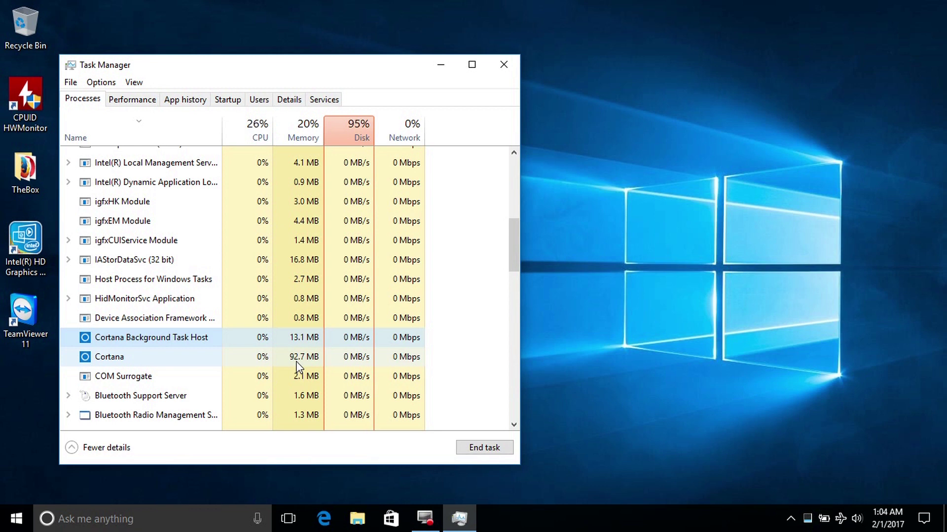
left_click(504, 66)
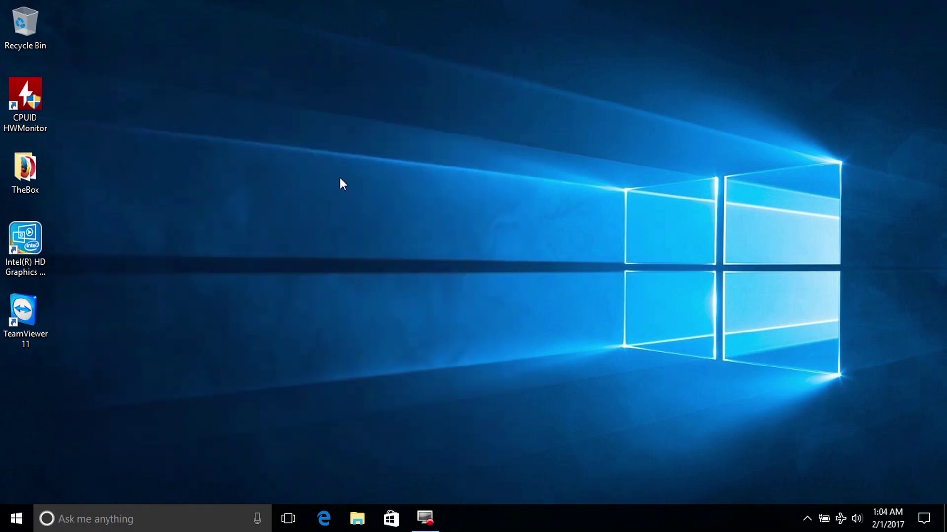
- Search for gpedit.msc and launch the Local Group Policy Editor
left_click(140, 521)
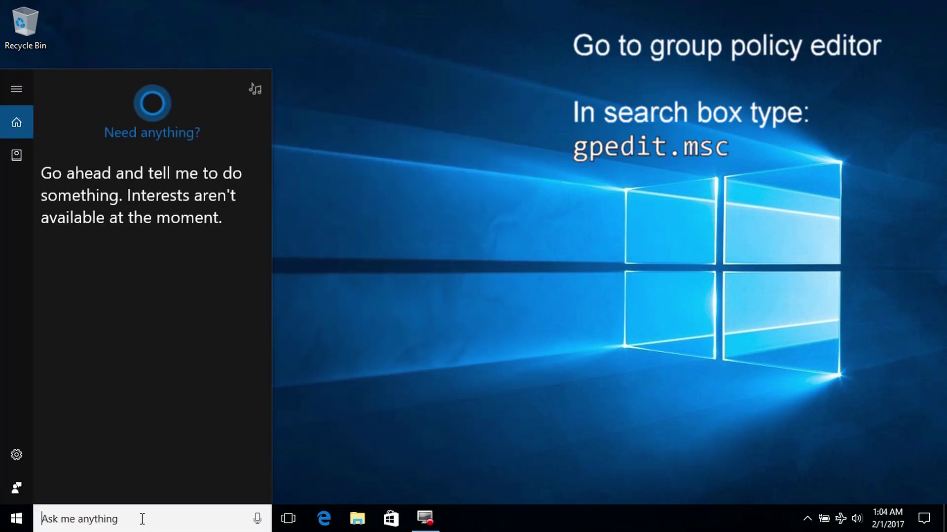
type("gpedit.msc")
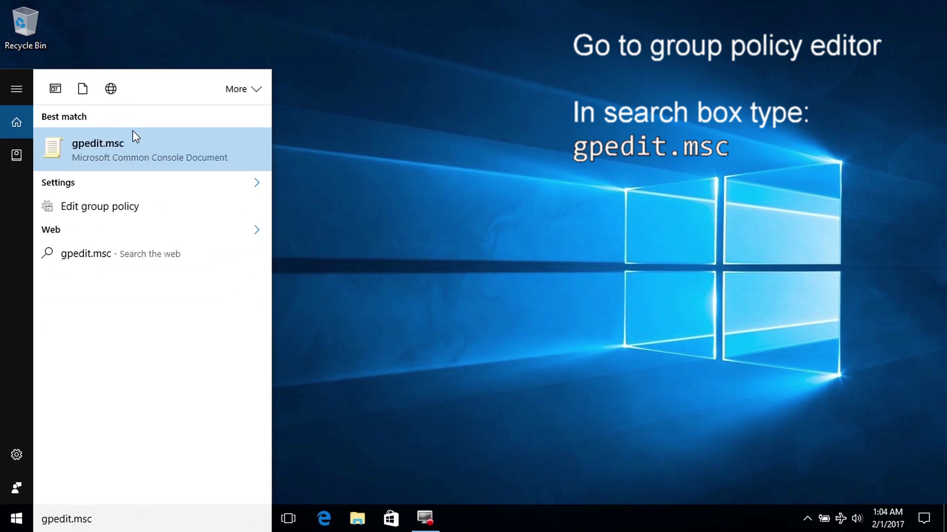
right_click(132, 132)
left_click(152, 150)
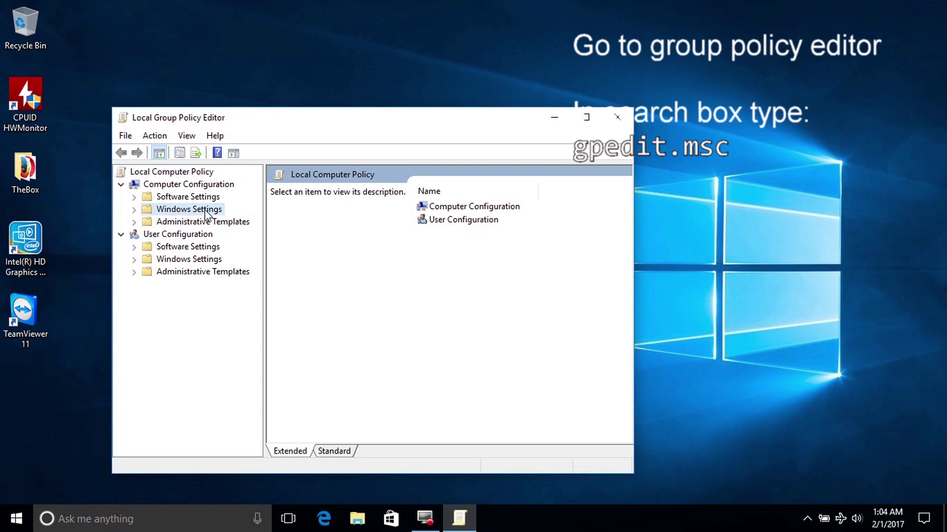
- Expand Computer Configuration > Administrative Templates > Windows Components in the policy tree
left_click(134, 210)
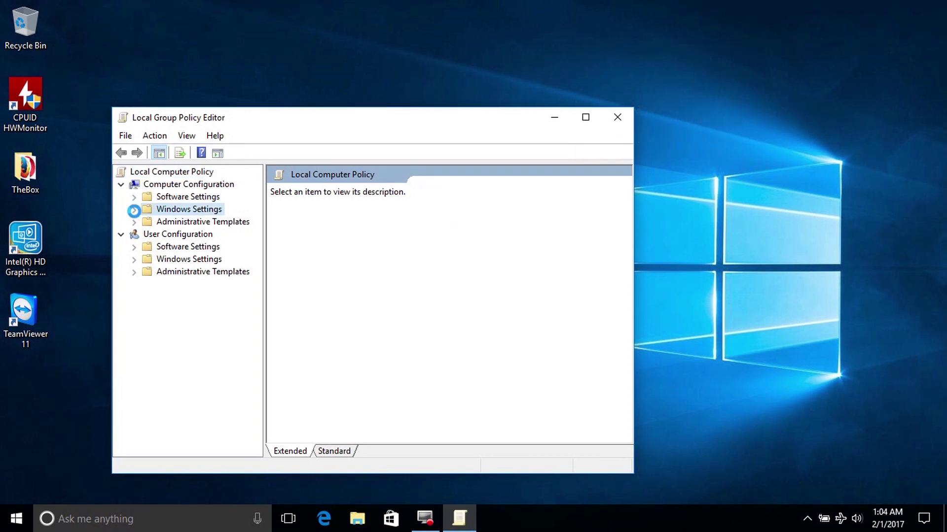
left_click(135, 222)
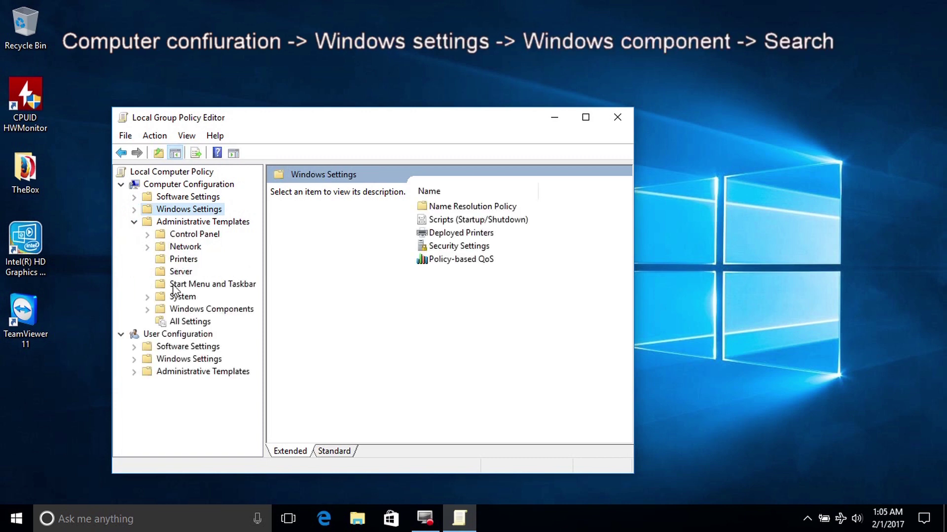
left_click(184, 312)
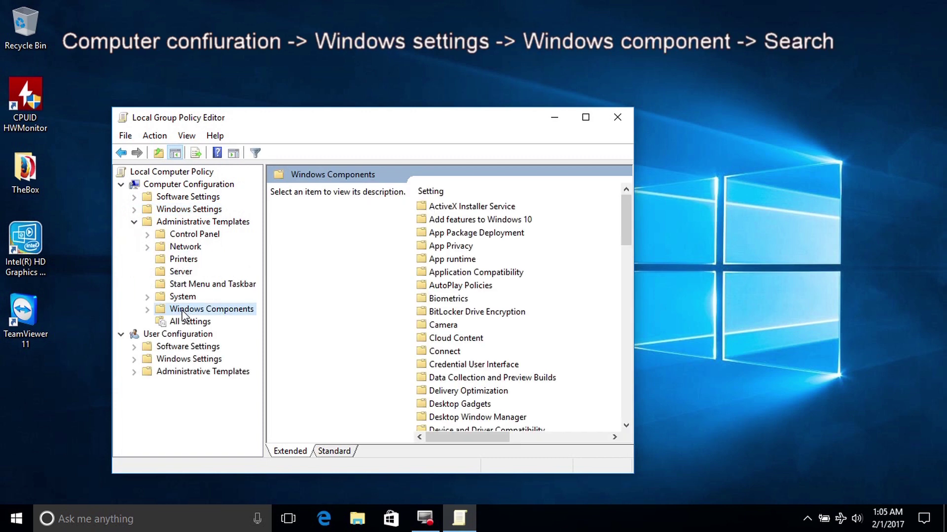
left_click(147, 309)
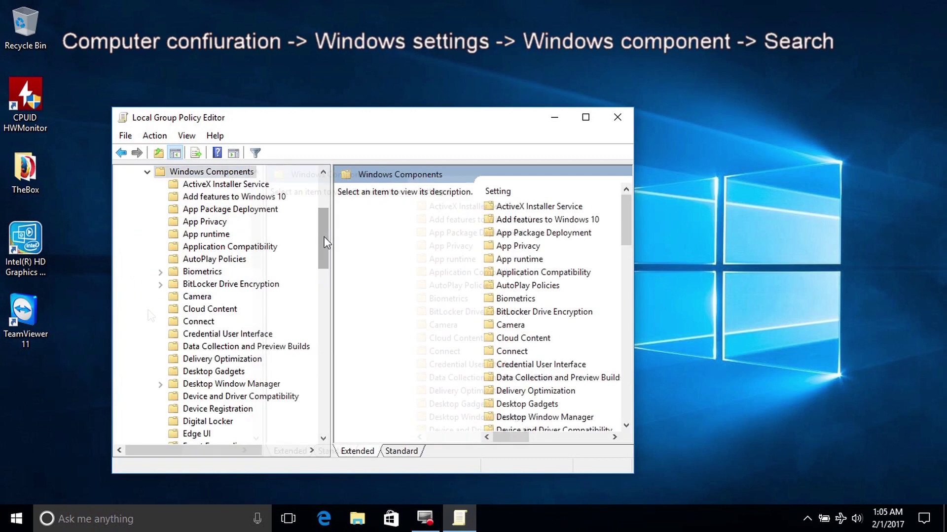
left_click_drag(324, 237, 320, 338)
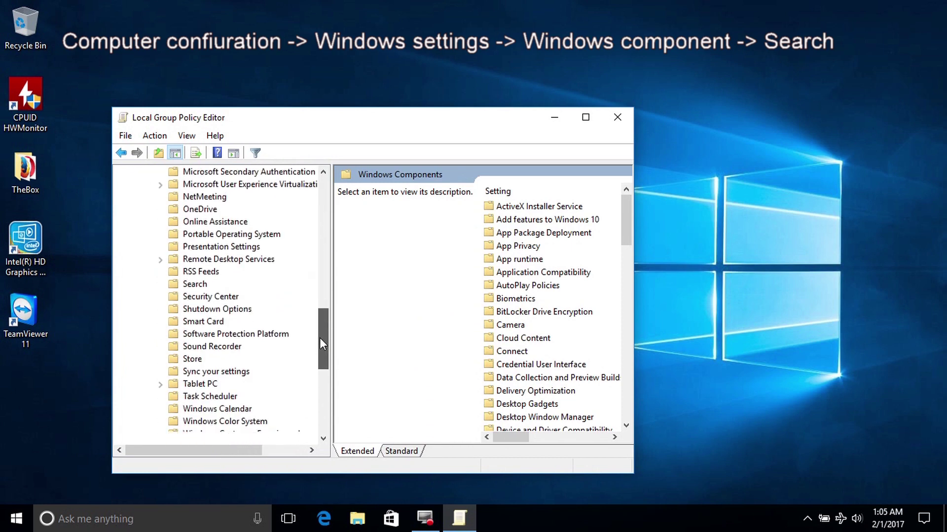
- Set the Allow Cortana policy under Search to Disabled
left_click(196, 286)
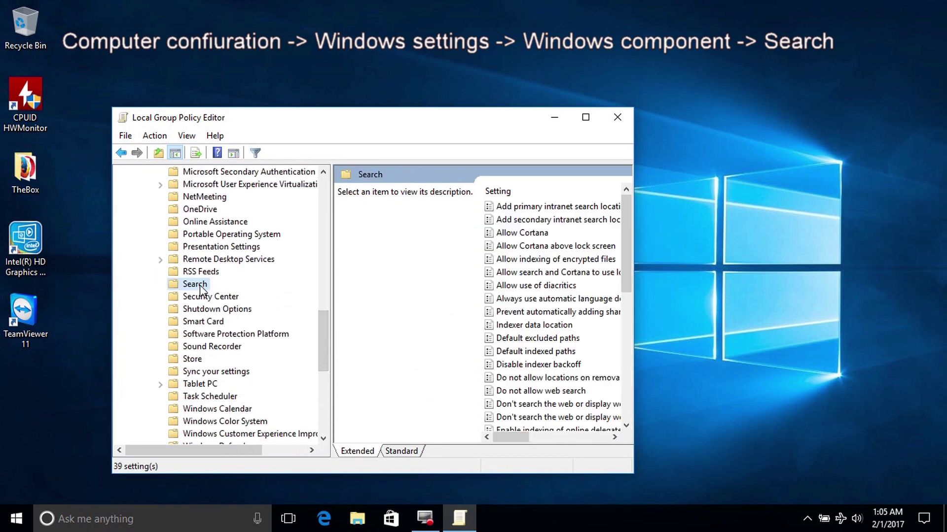
left_click(537, 236)
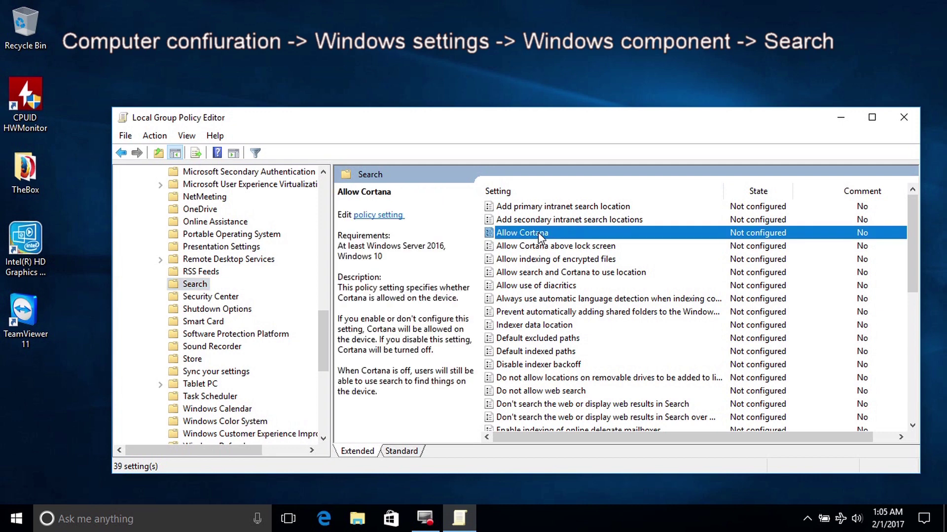
double_click(537, 235)
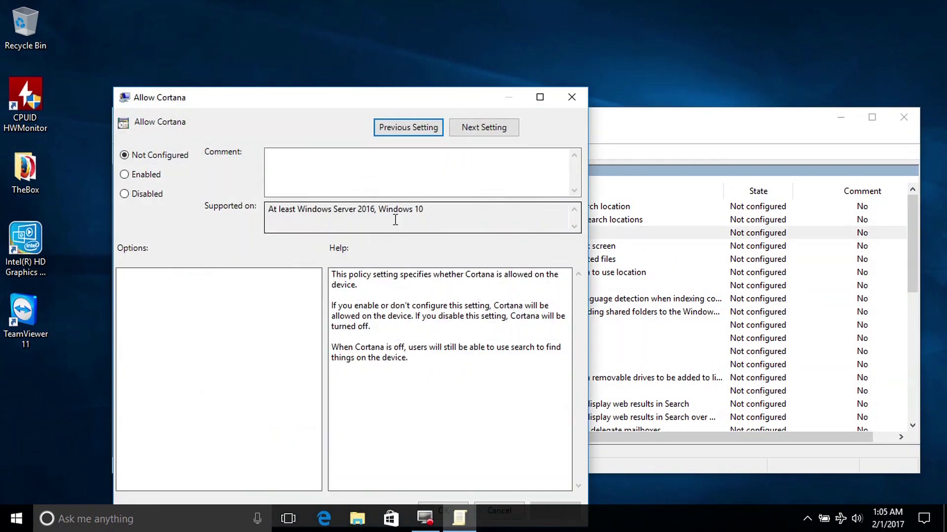
left_click(144, 195)
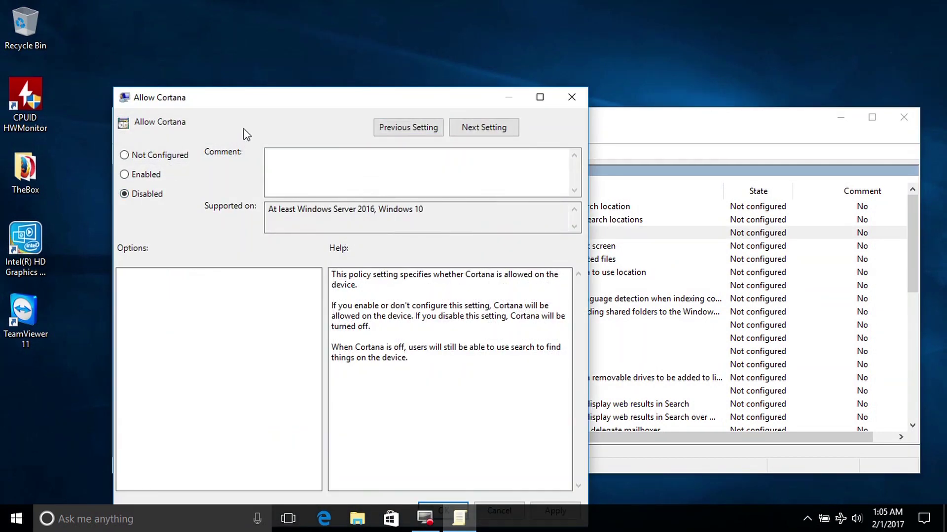
left_click_drag(256, 95, 265, 53)
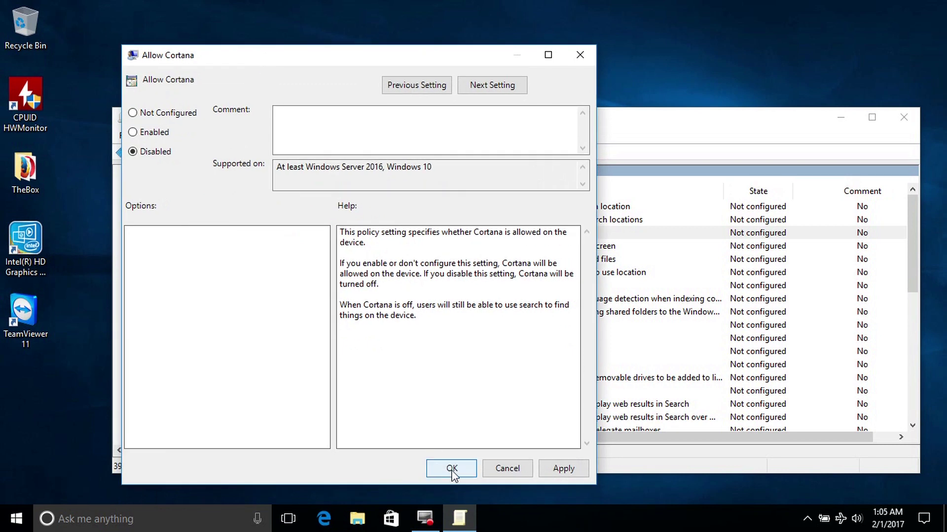
left_click(467, 468)
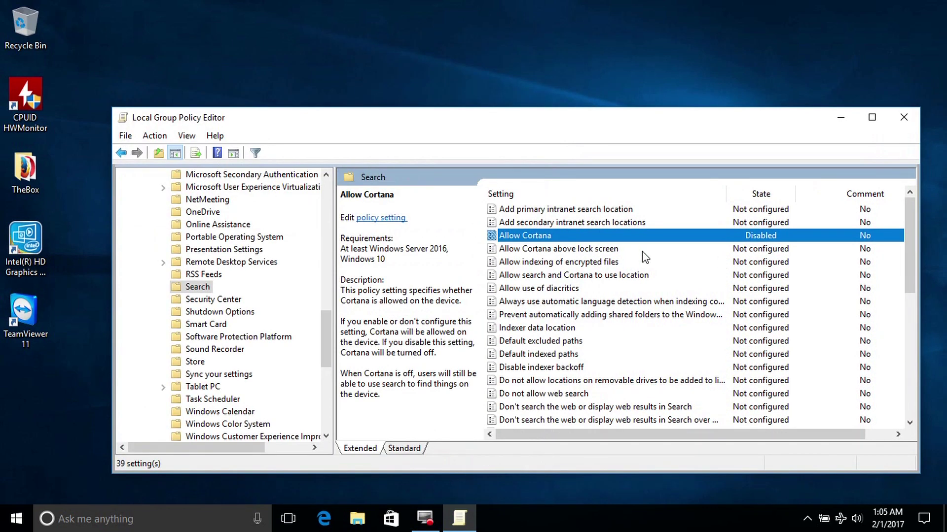
- Disable Allow Cortana above lock screen and close the Group Policy Editor
double_click(608, 252)
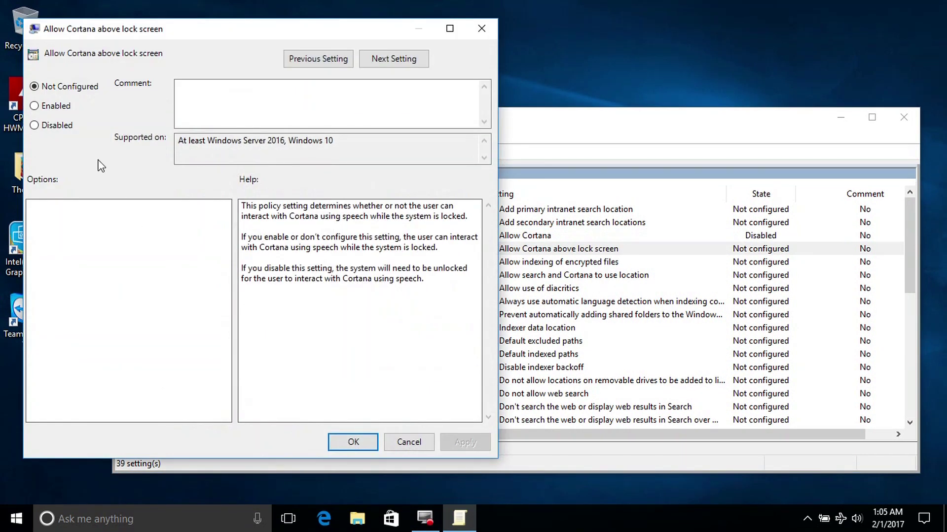
left_click(35, 124)
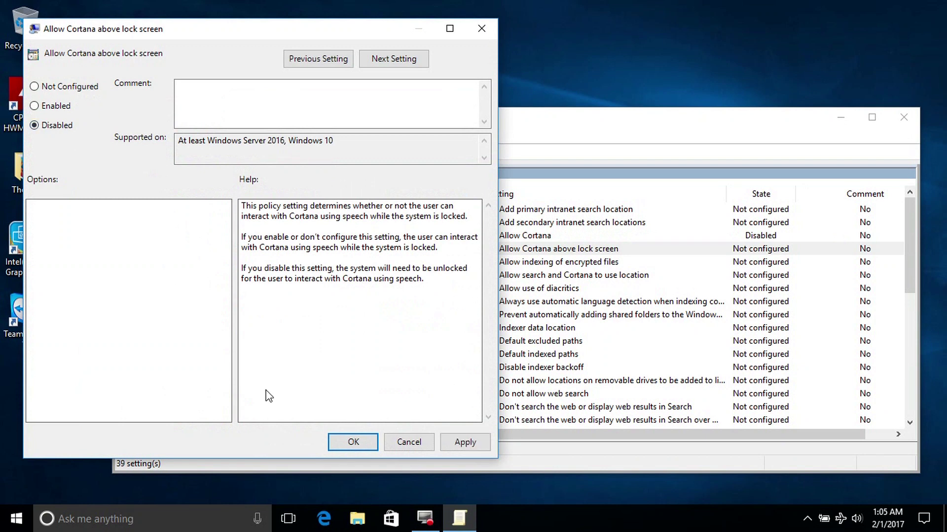
left_click(352, 444)
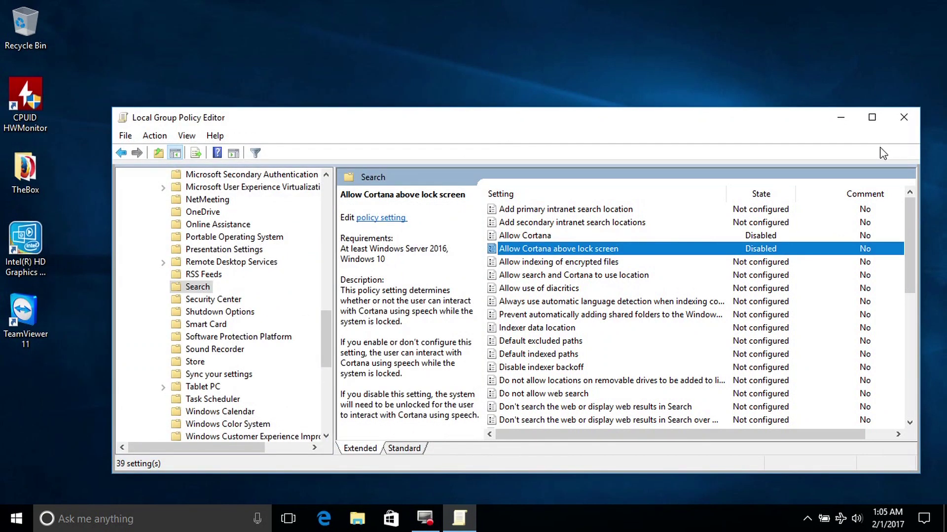
left_click(903, 117)
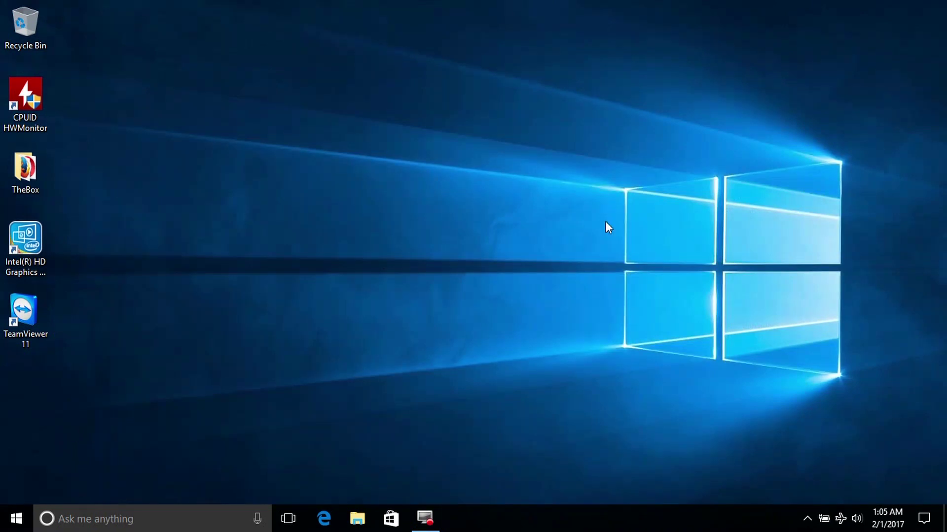
- Open Task Manager and attempt to end the Cortana process
right_click(16, 519)
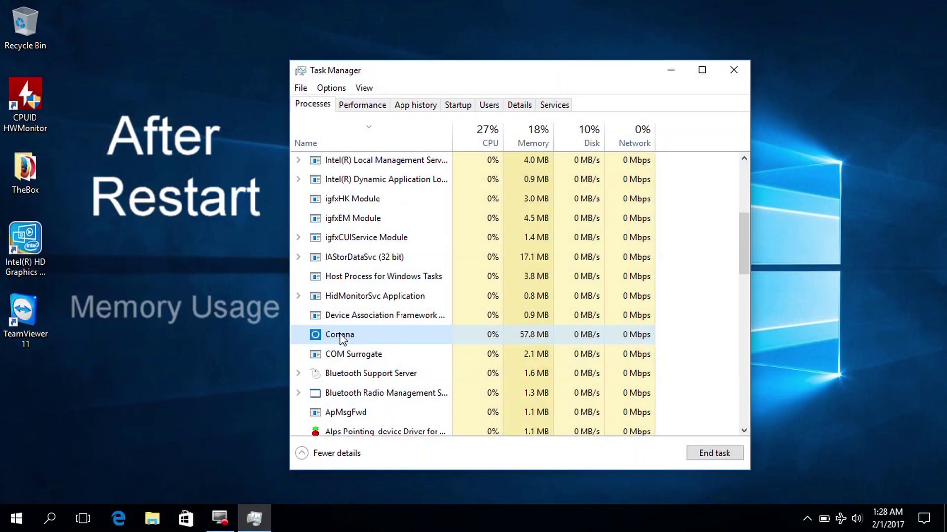
right_click(340, 335)
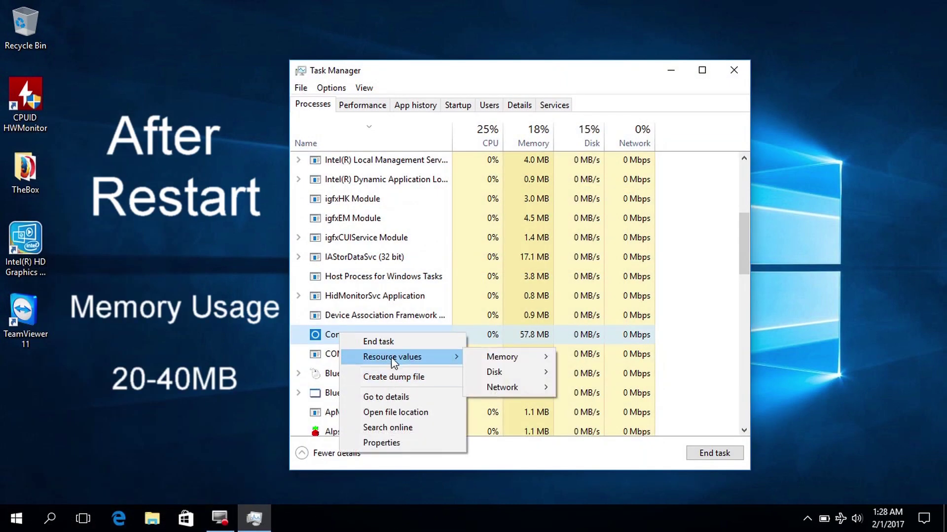
left_click(377, 342)
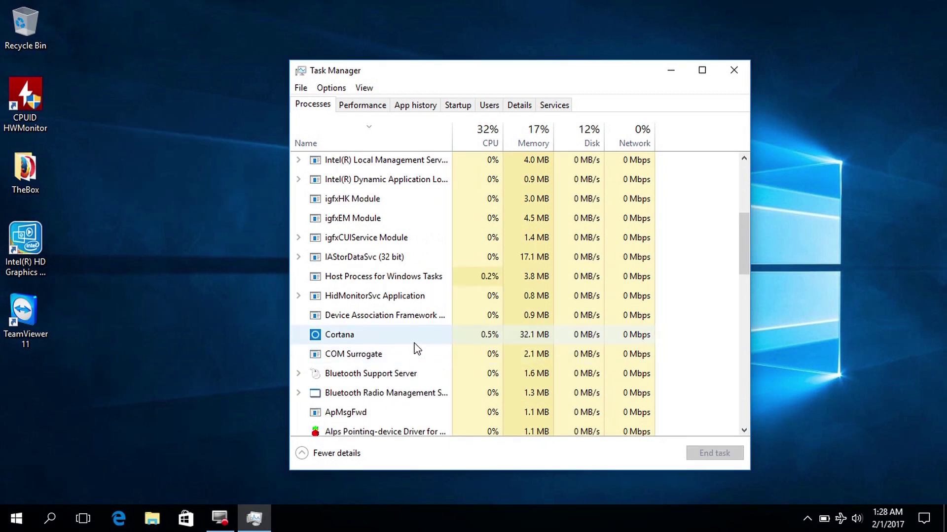
- End the SearchUI.exe process shown in Cortana's details and confirm
right_click(414, 344)
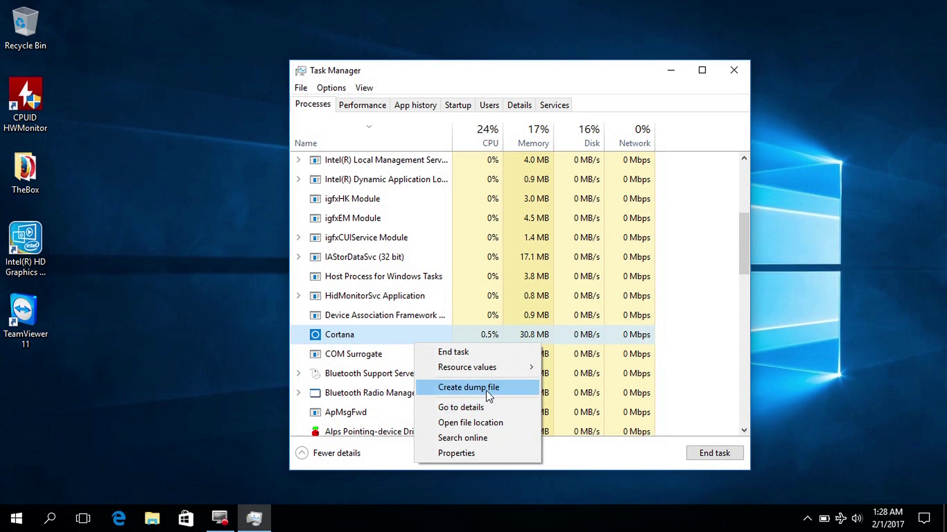
left_click(486, 407)
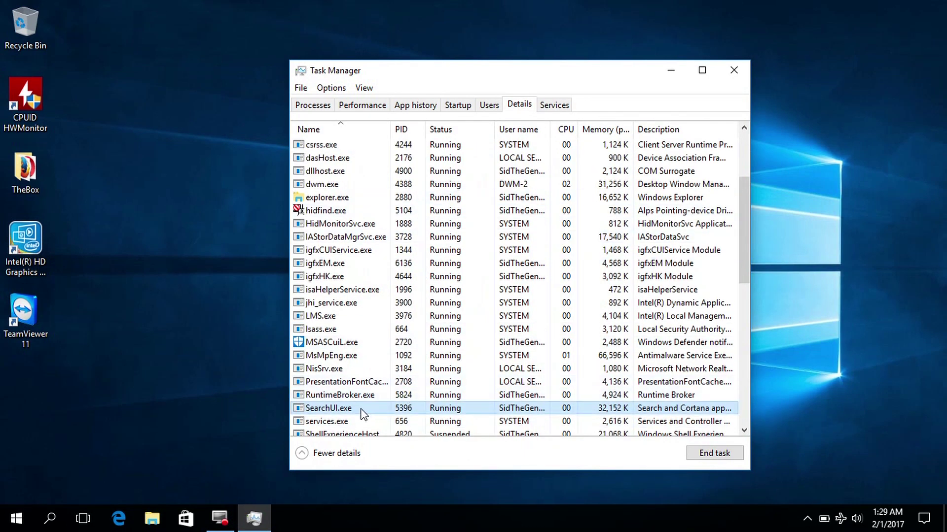
right_click(363, 408)
left_click(442, 233)
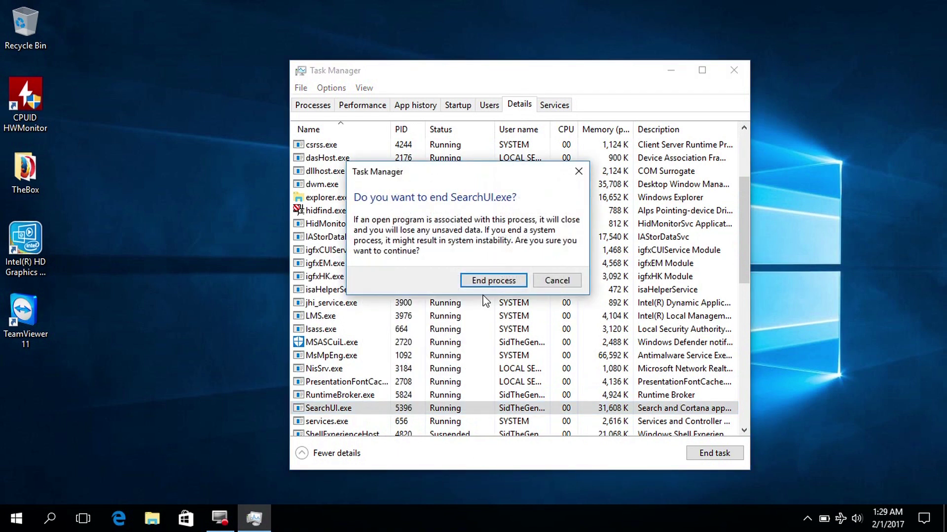
left_click(486, 283)
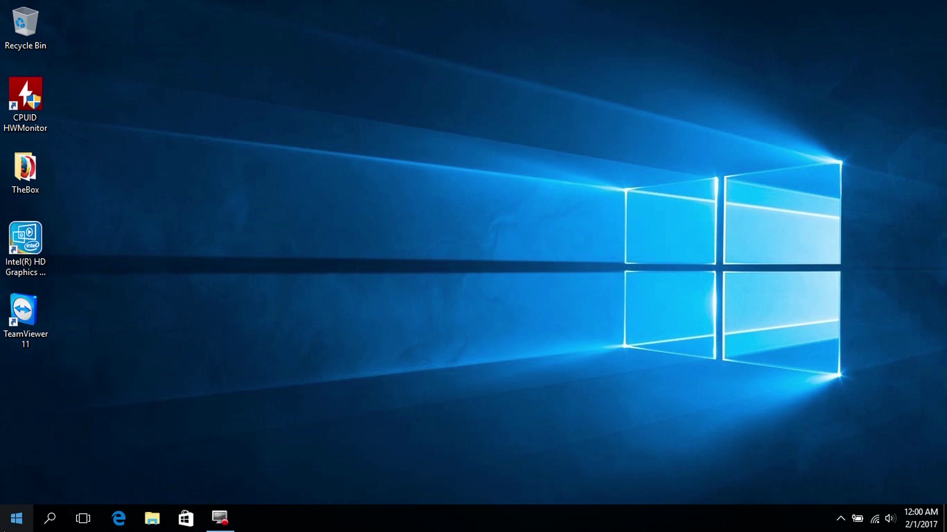
left_click(48, 521)
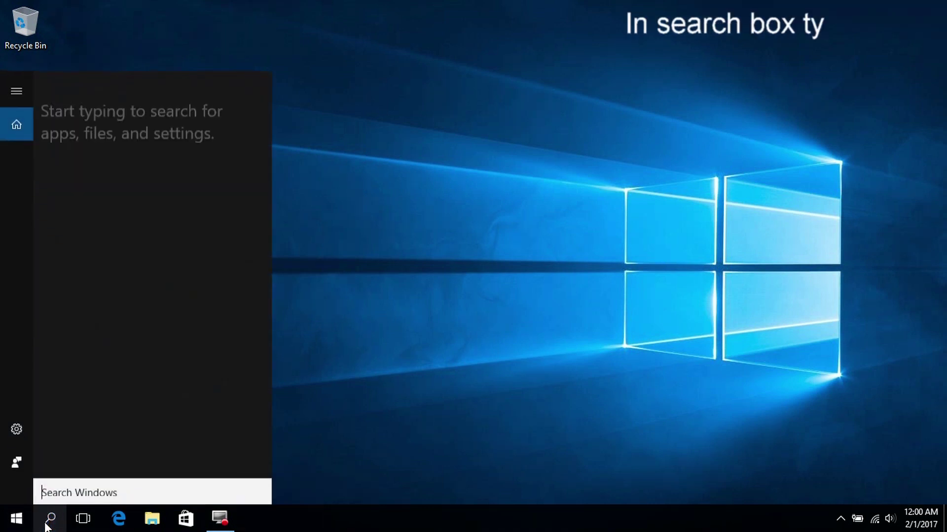
type("b")
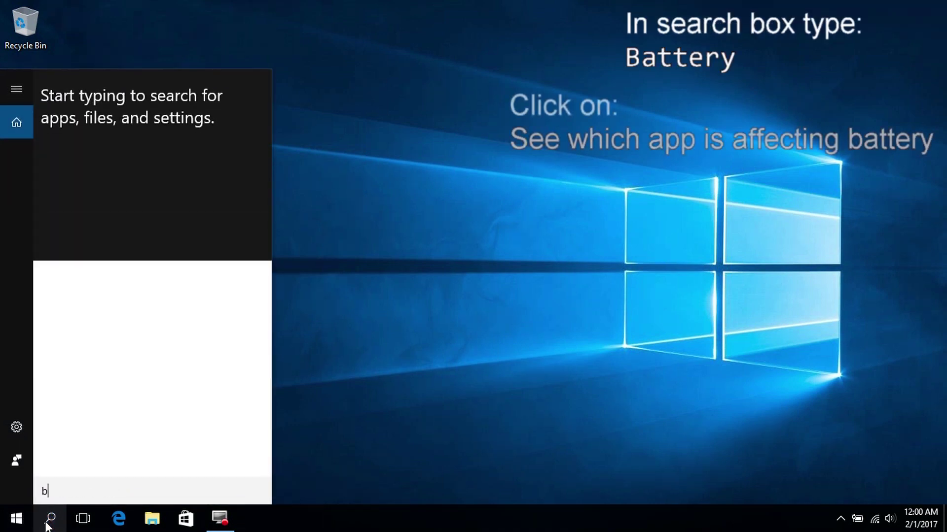
type("att")
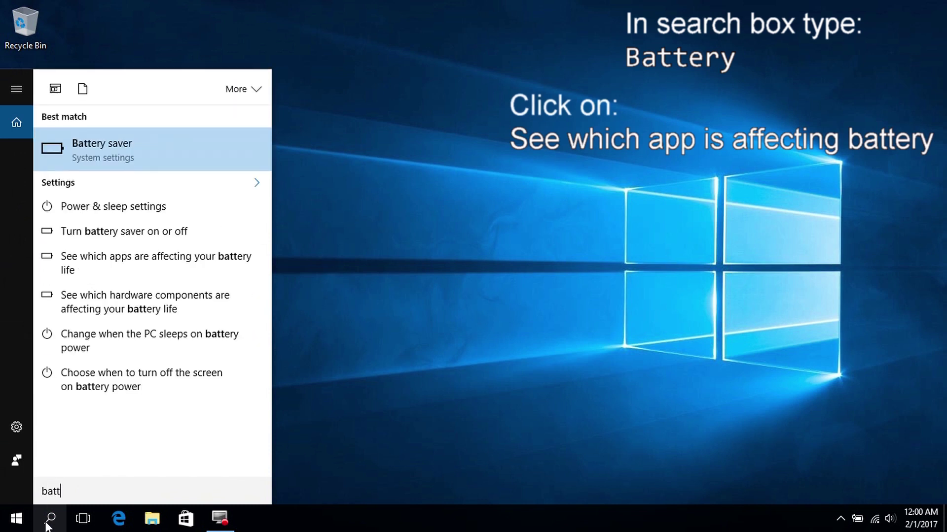
type("ery")
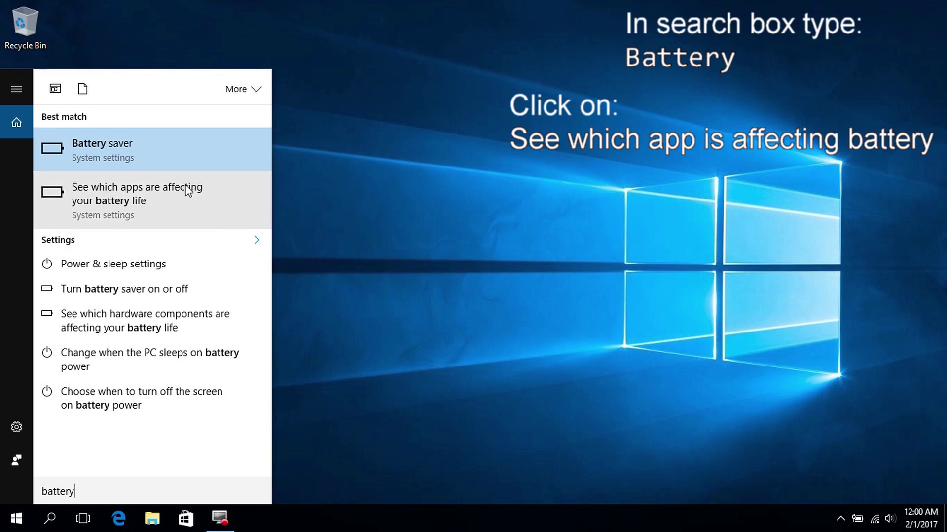
left_click(170, 211)
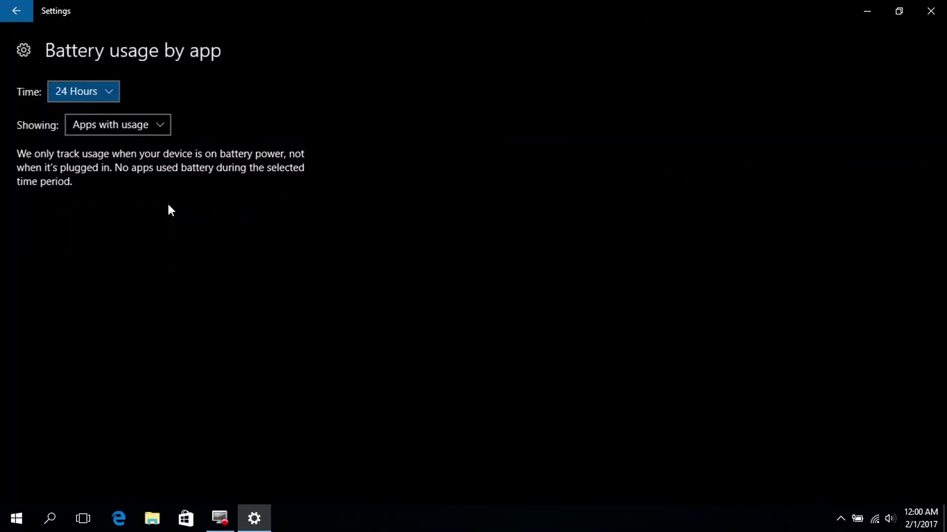
left_click(103, 97)
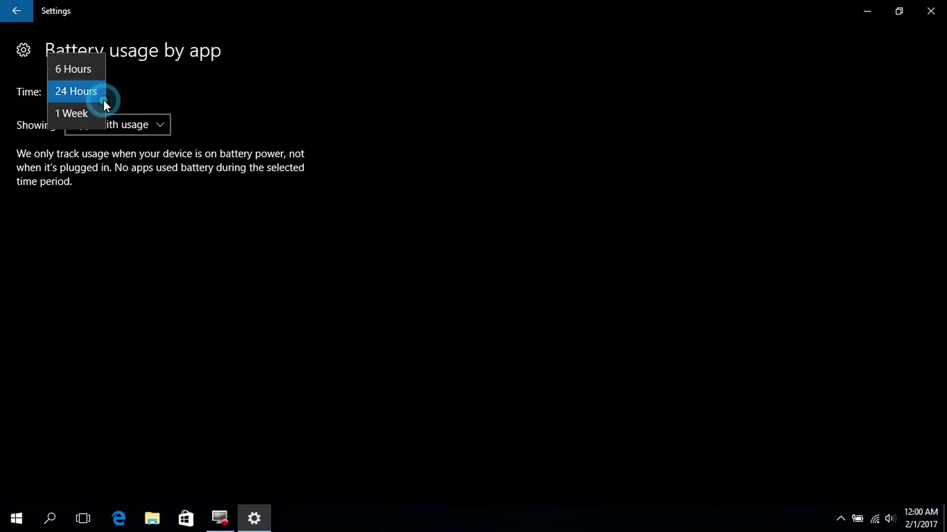
left_click(150, 122)
left_click(133, 152)
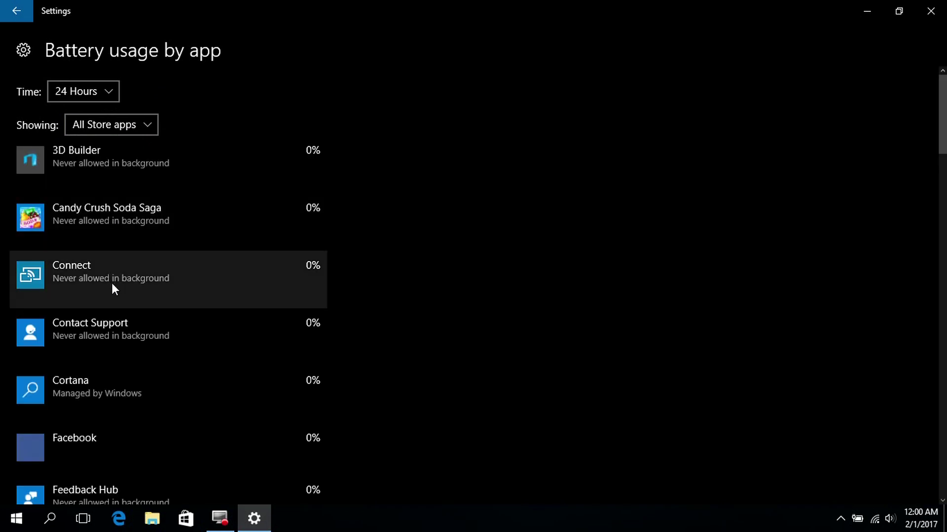
left_click(97, 374)
scroll(123, 375, "down", 4)
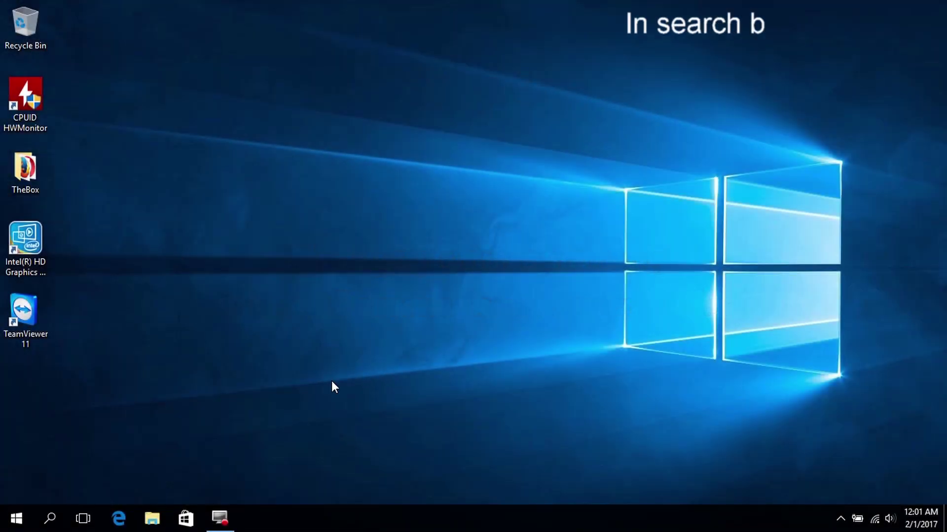
- Search Windows for 'region' and open Change your country or region
left_click(51, 518)
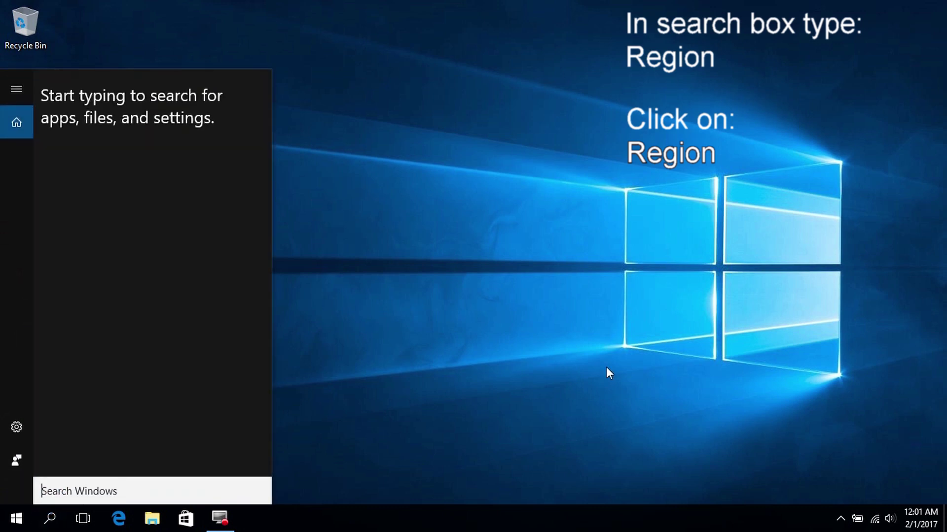
type("re")
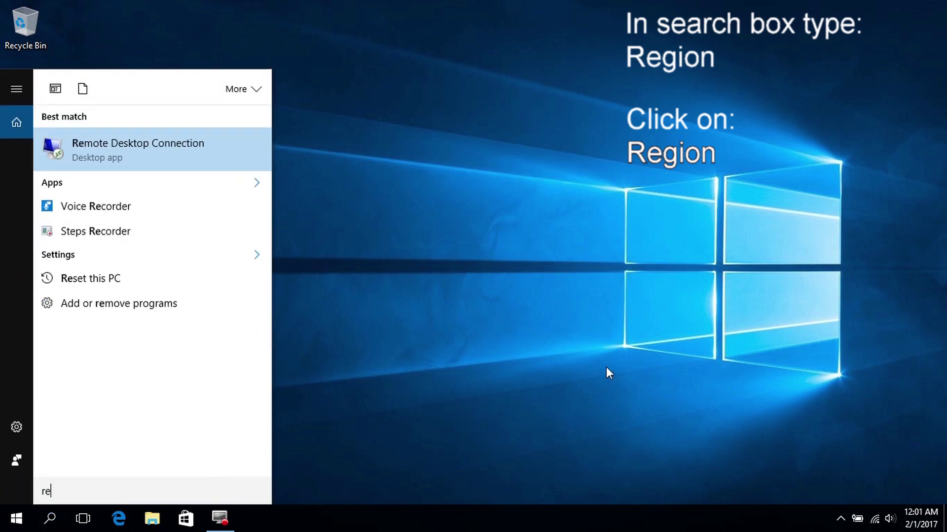
type("gion")
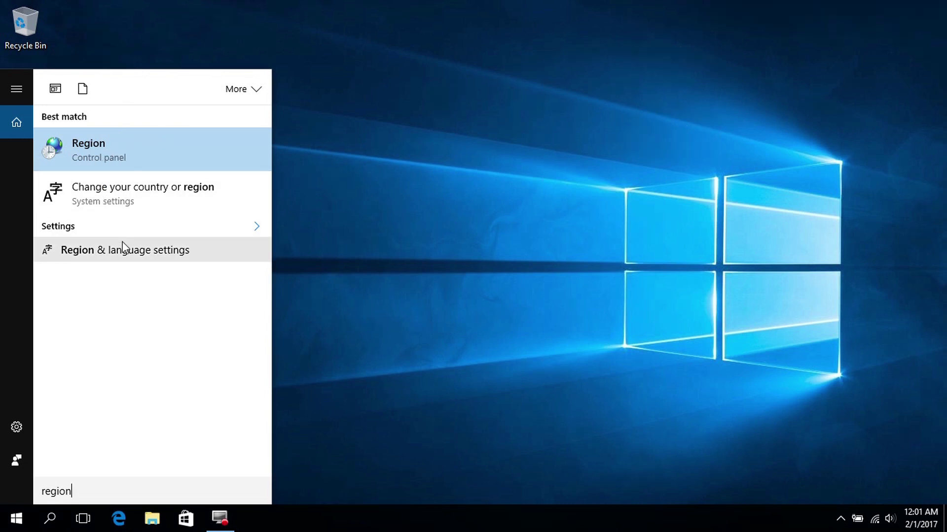
left_click(141, 206)
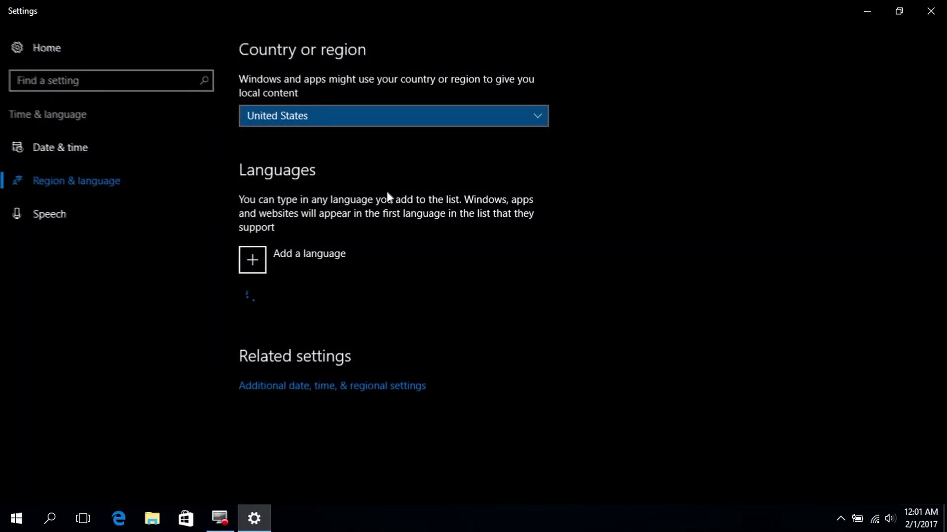
- Change the country or region to United Arab Emirates and close Settings
left_click(344, 117)
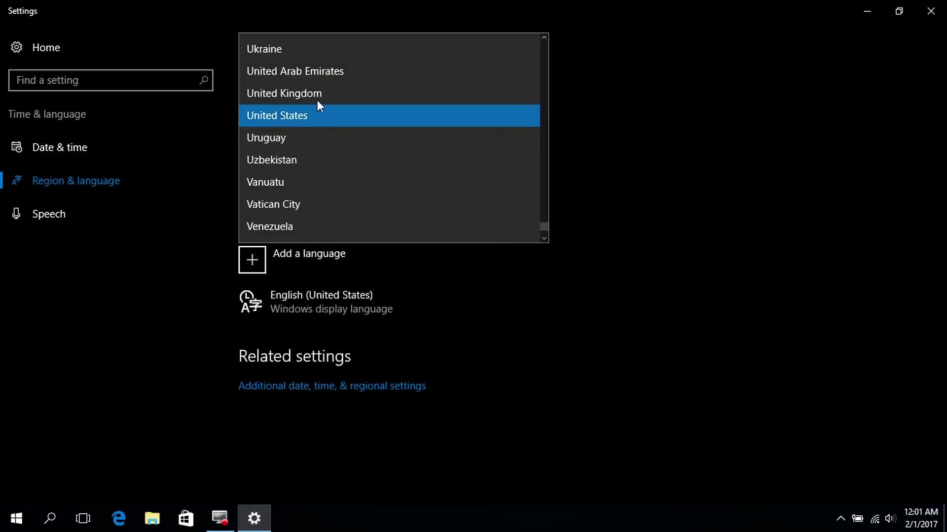
left_click(314, 75)
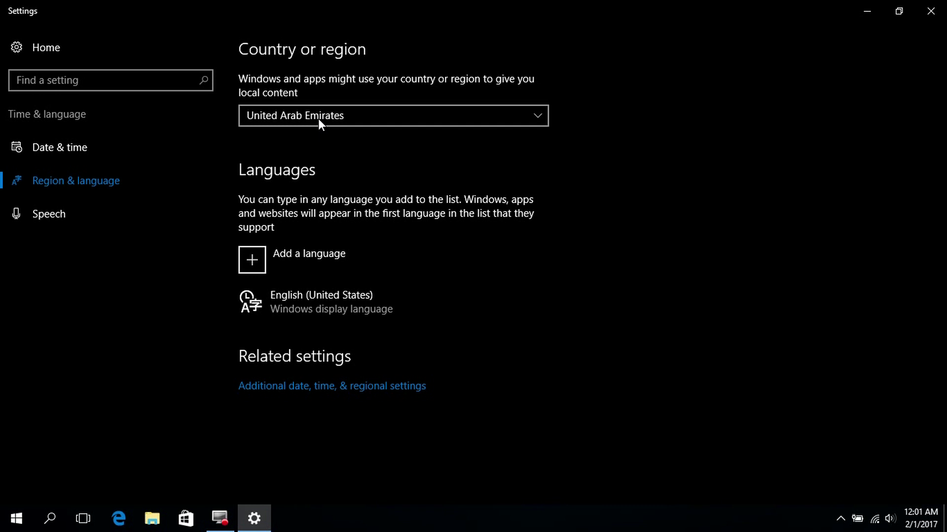
left_click(930, 11)
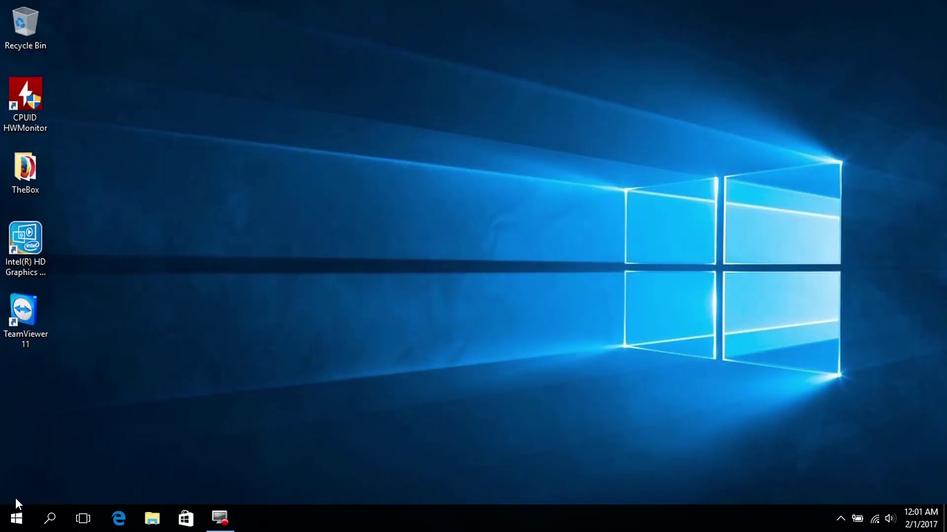
- Restart the computer from the Start button's power menu
right_click(20, 518)
mouse_move(83, 471)
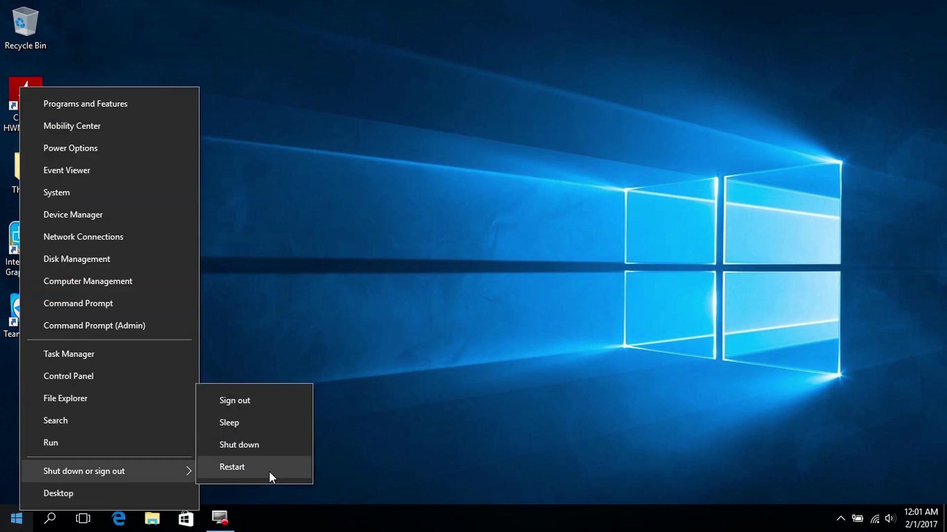
left_click(269, 500)
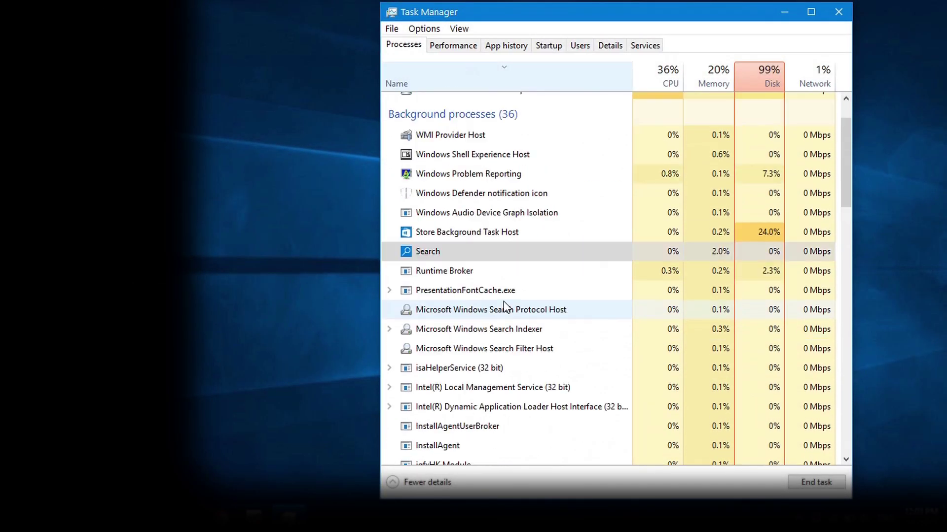
scroll(504, 307, "up", 1)
scroll(500, 311, "down", 1)
scroll(501, 307, "down", 2)
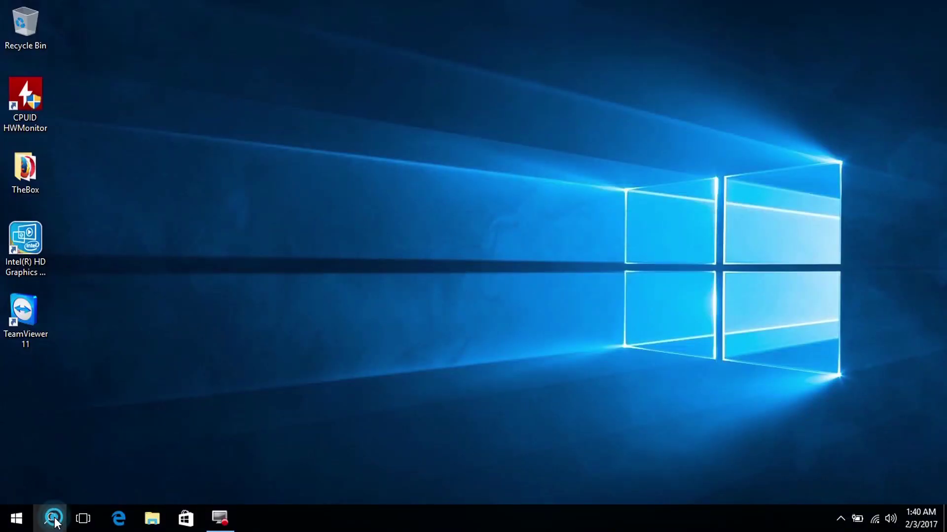
- Search Windows for regedit to launch Registry Editor
left_click(50, 518)
type("re")
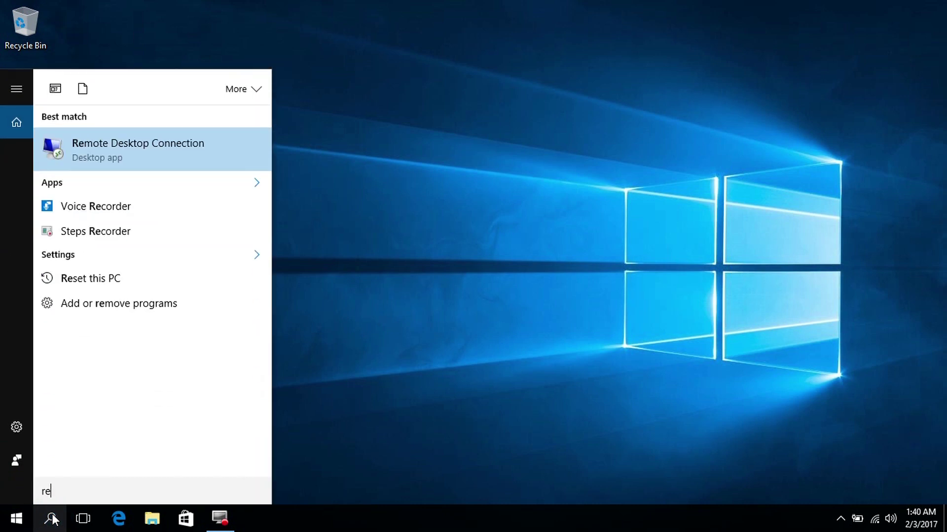
type("gedit")
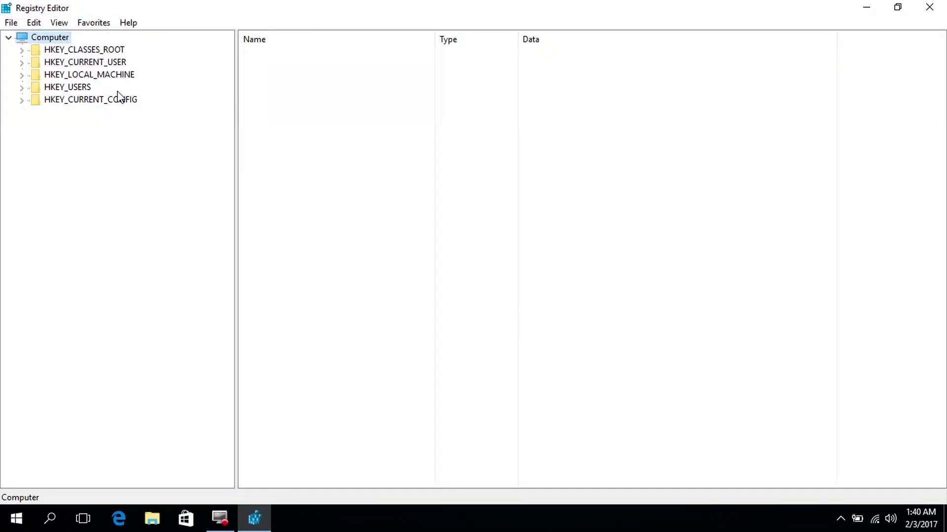
- Navigate to HKEY_LOCAL_MACHINE\SOFTWARE\Microsoft\Windows\Windows Search in the registry tree
left_click(111, 76)
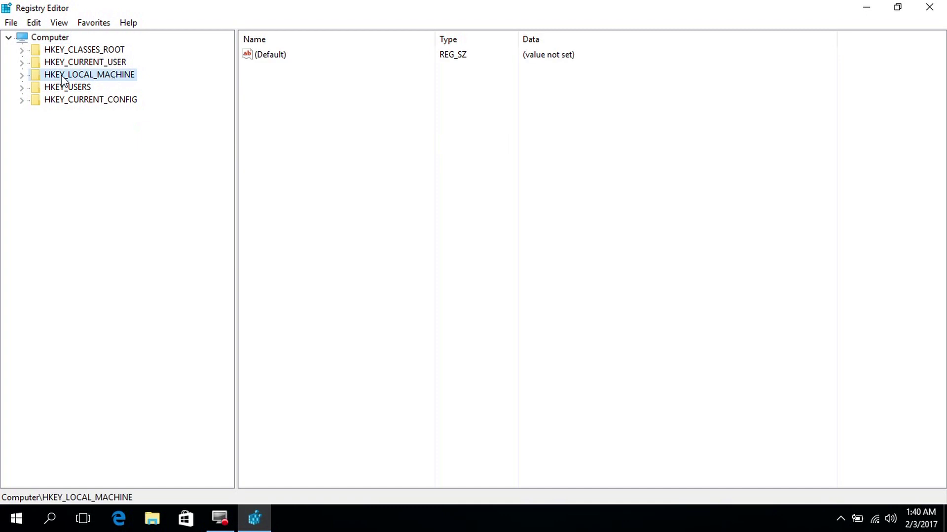
left_click(23, 78)
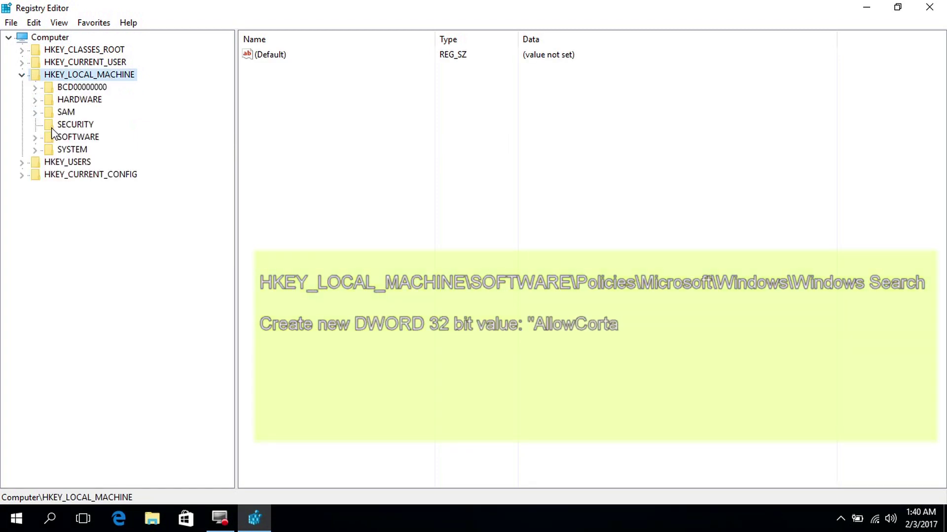
left_click(38, 138)
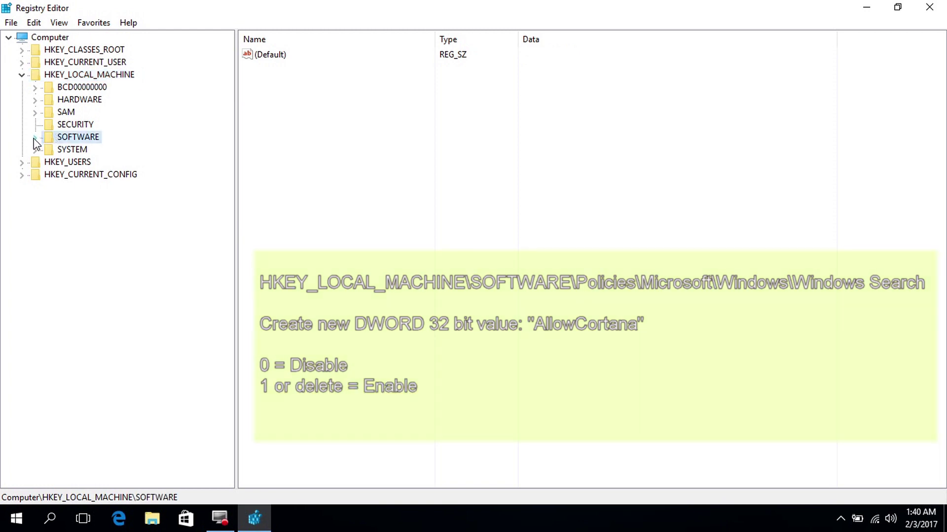
left_click(35, 137)
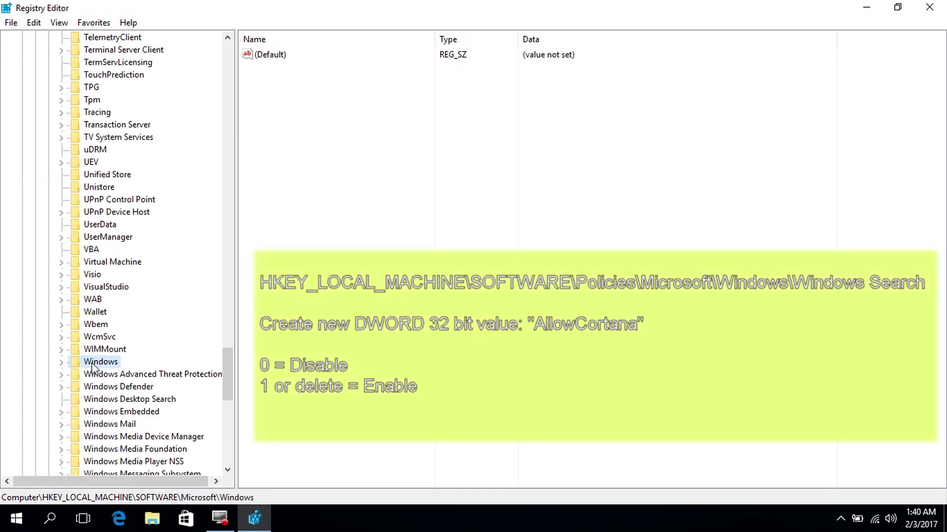
left_click(62, 363)
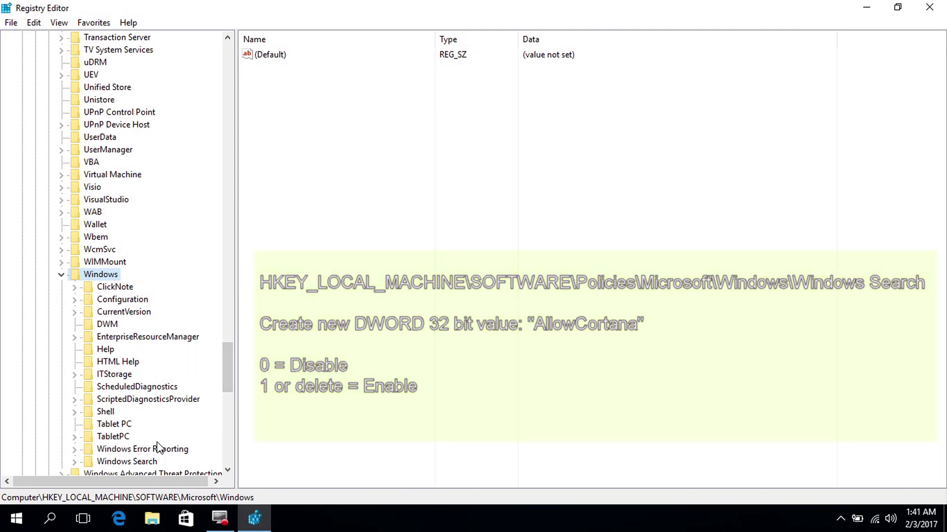
left_click(118, 463)
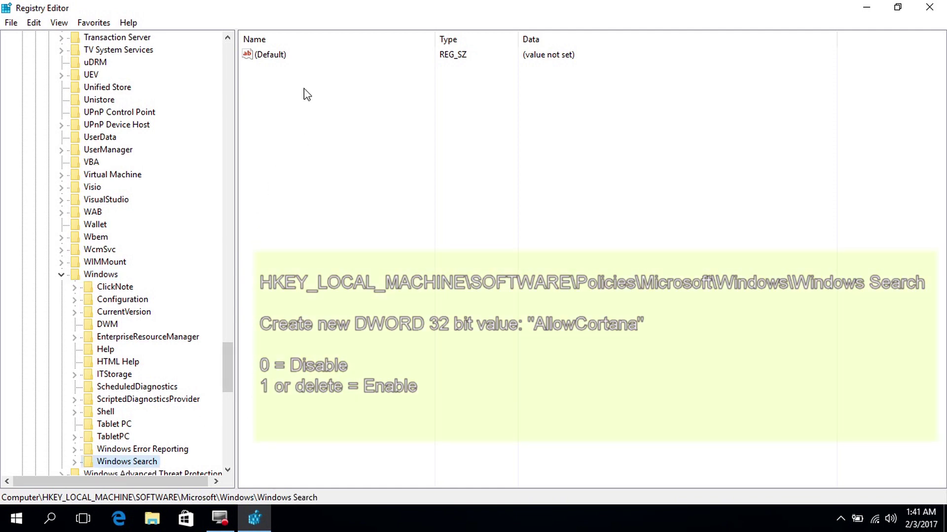
right_click(305, 89)
mouse_move(338, 98)
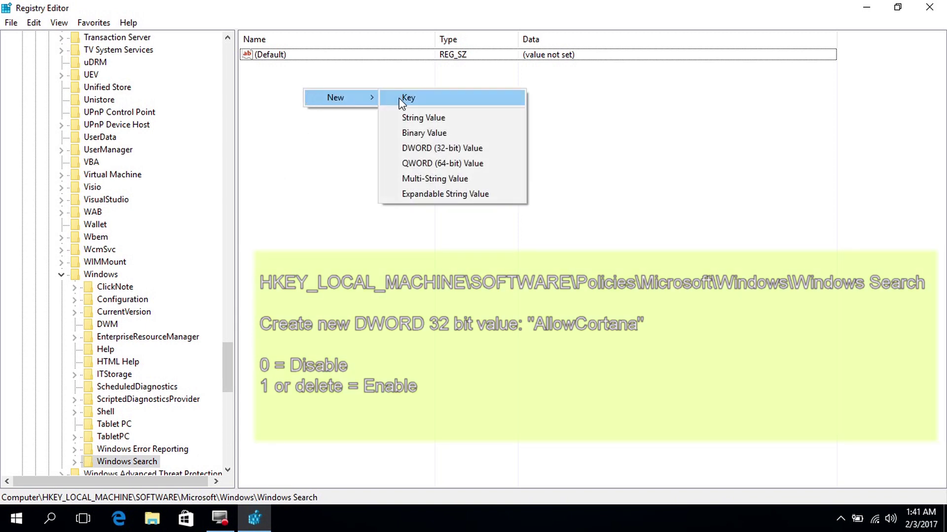
- Create a DWORD (32-bit) value named AllowCortana with data 0
left_click(486, 152)
type("A")
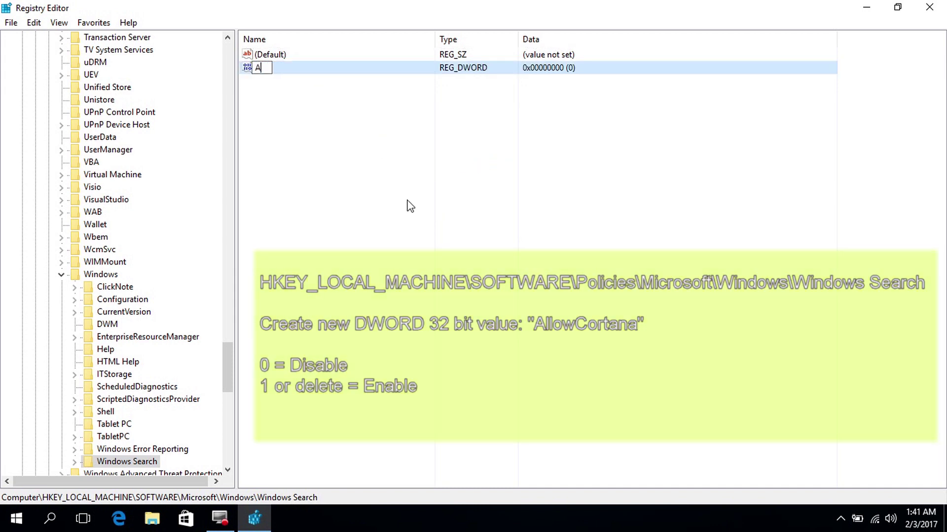
type("llowC")
type("ortana")
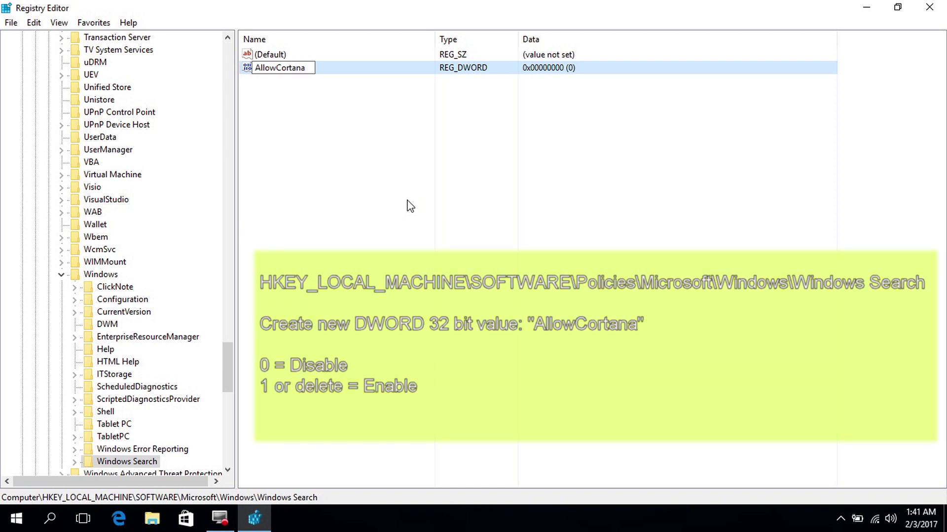
key("Return")
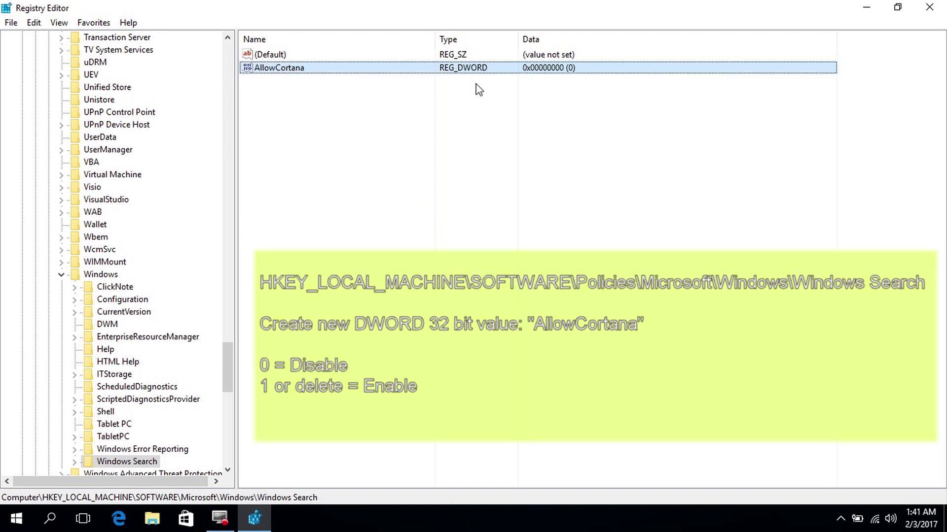
double_click(421, 70)
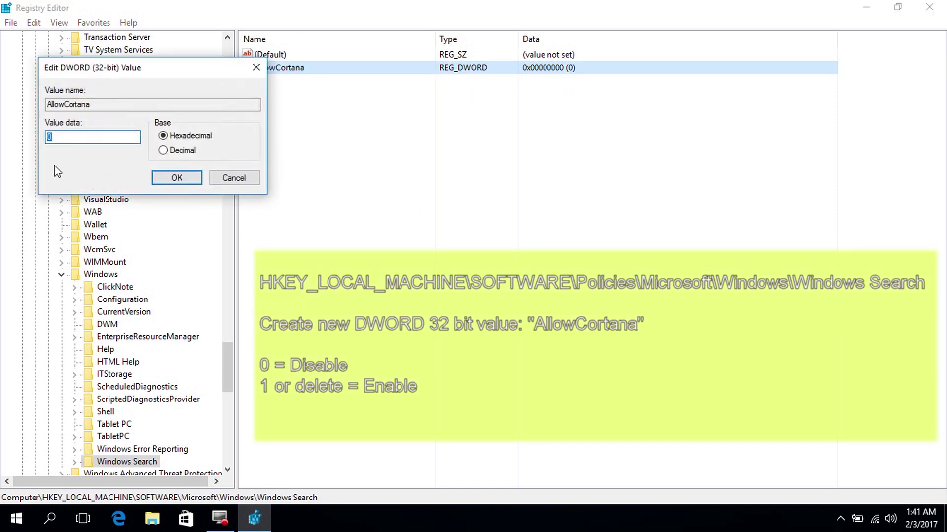
left_click(190, 178)
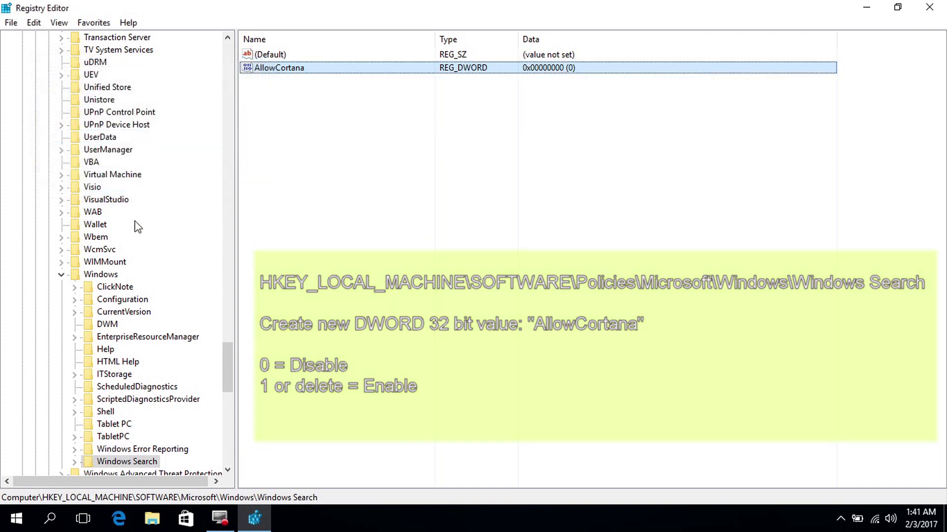
- Fold the registry tree from the Windows key back to Computer and close Registry Editor
left_click(63, 273)
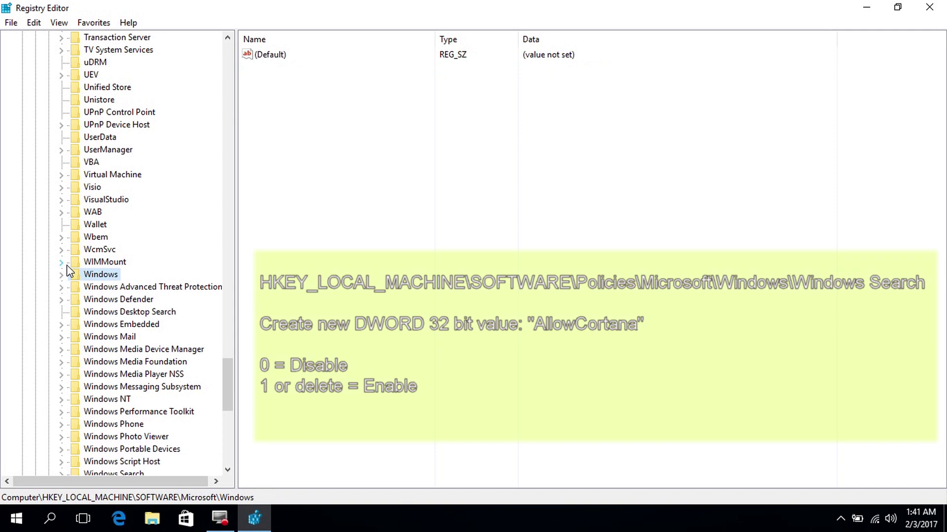
key("Left")
key("Left")
key("Left")
key("Left")
key("Left")
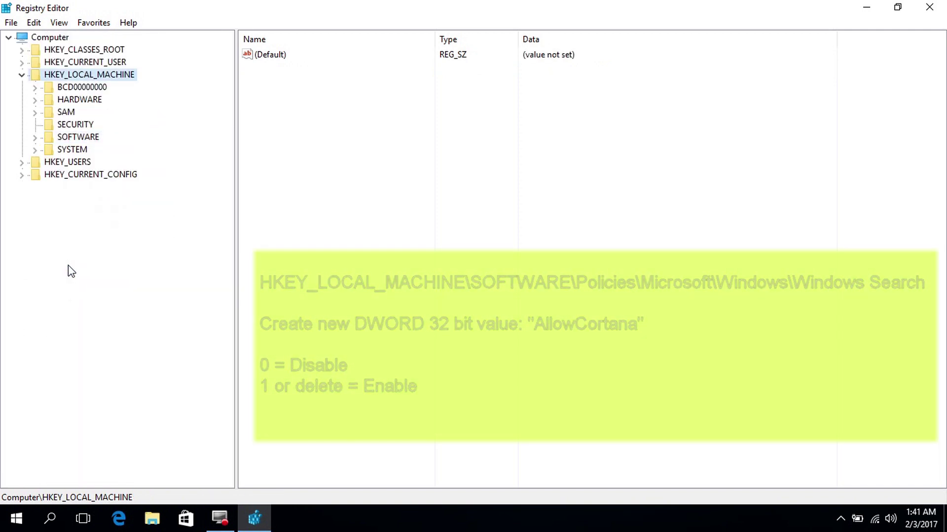
key("Left")
key("Up")
key("Left")
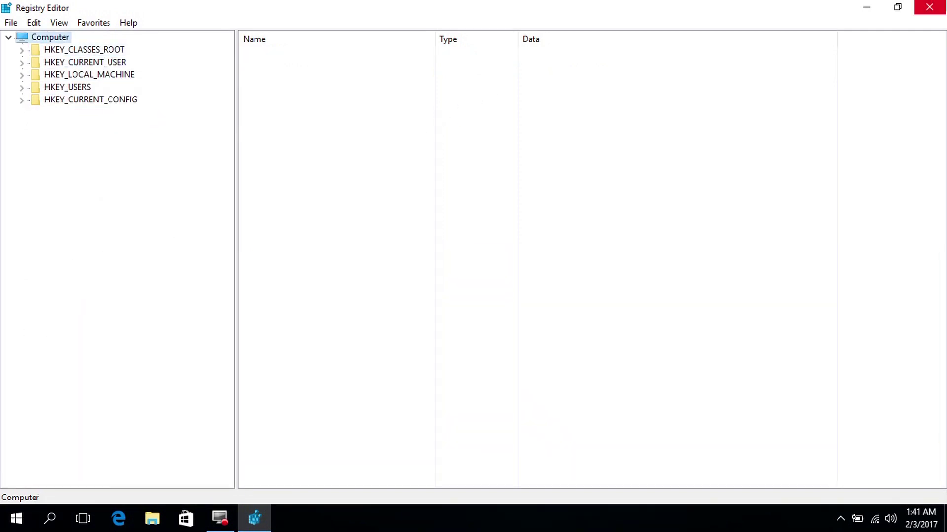
left_click(930, 8)
right_click(29, 508)
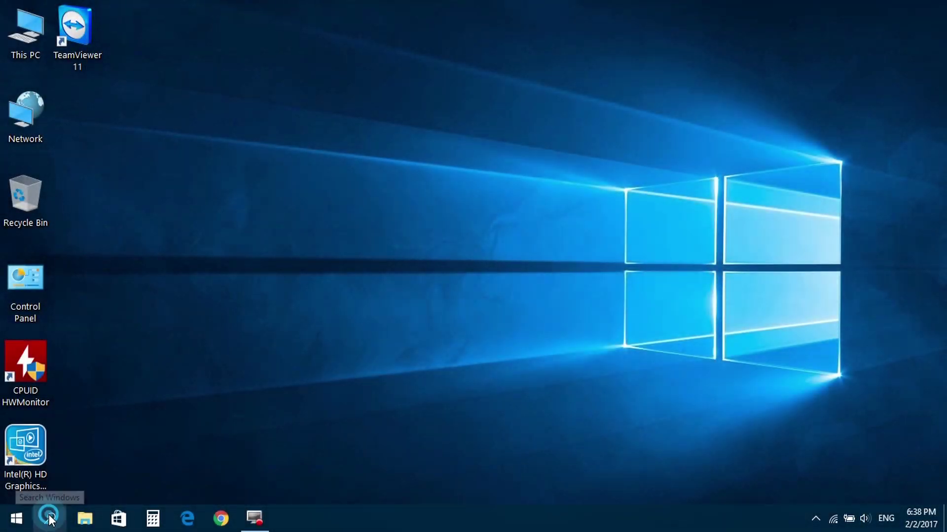
- Search Windows for services.msc and launch the Services best match
left_click(50, 520)
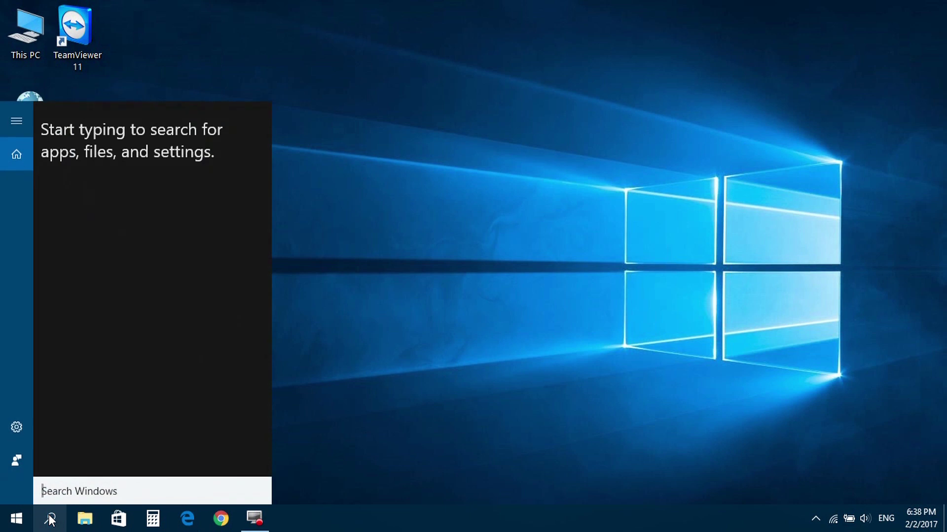
type("services.")
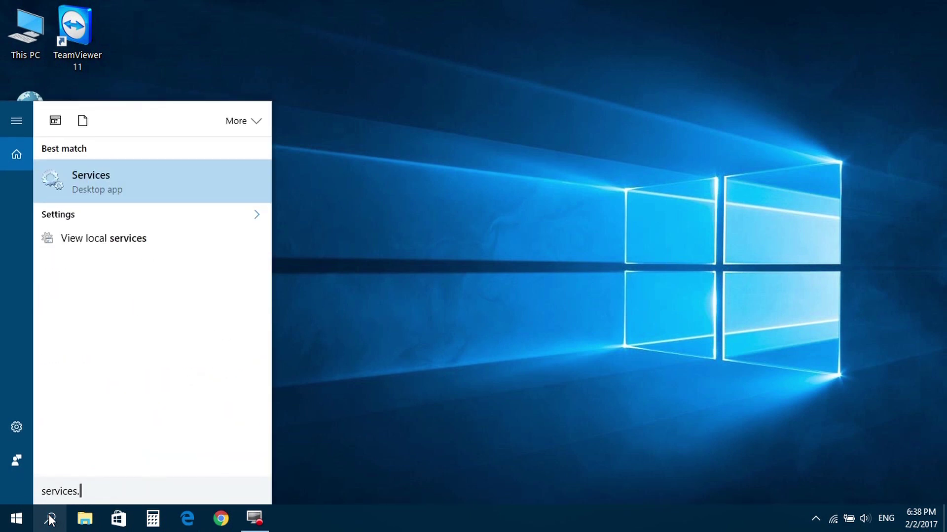
type("msc")
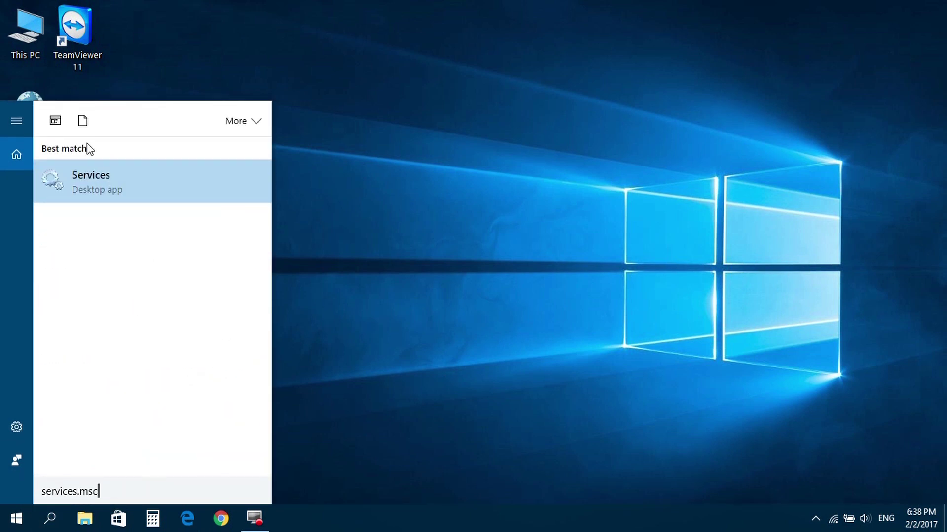
left_click(98, 194)
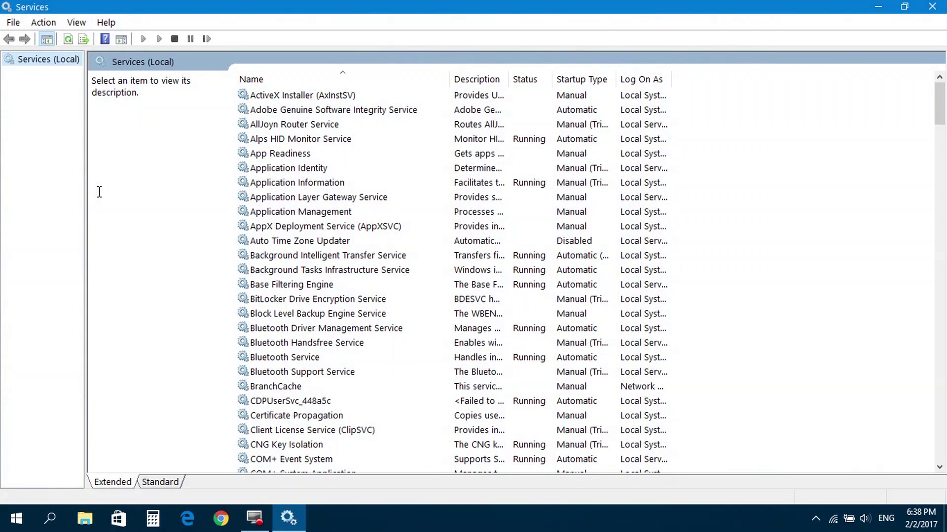
- Set the Windows Update service startup type to Disabled, apply it, and close Services
left_click(307, 316)
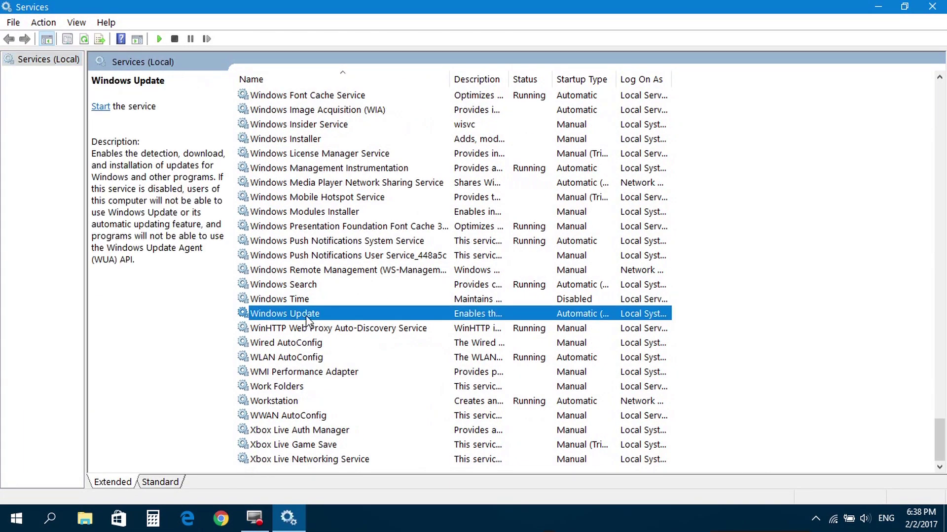
right_click(309, 318)
left_click(357, 445)
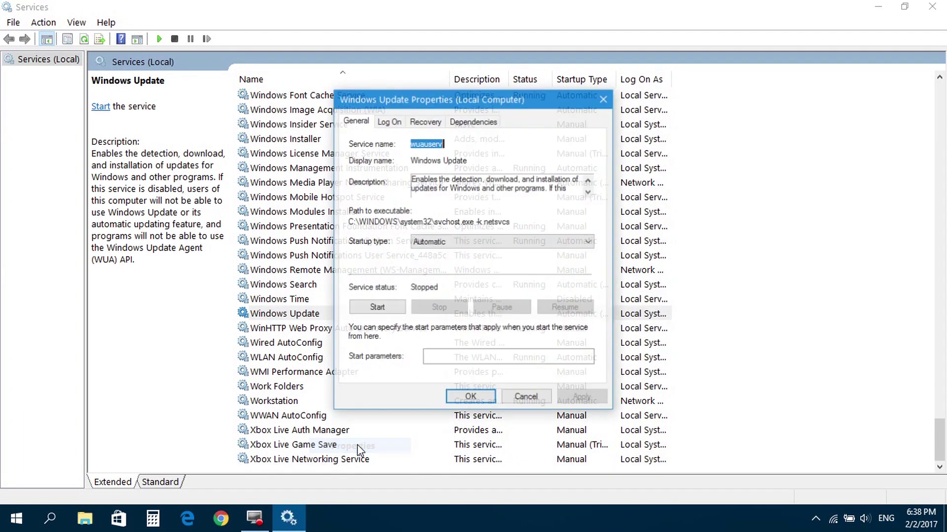
left_click(460, 239)
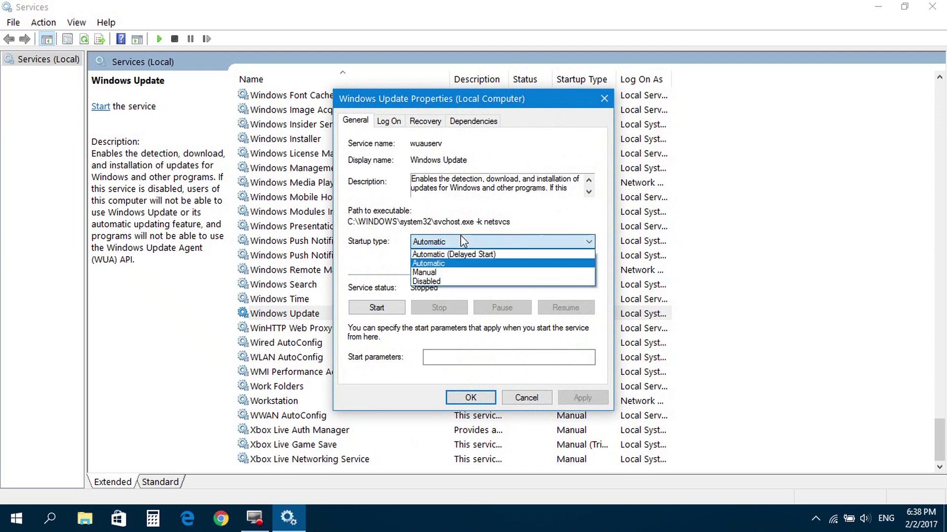
left_click(453, 282)
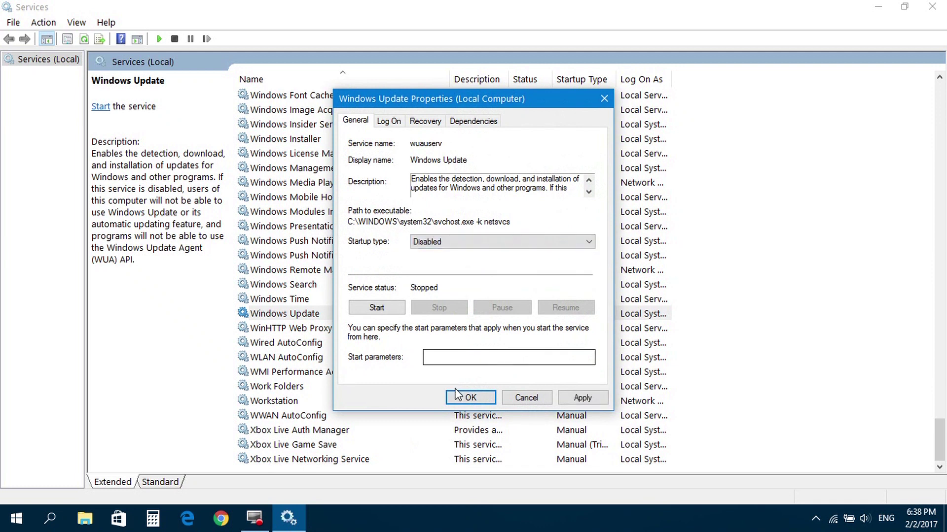
left_click(584, 398)
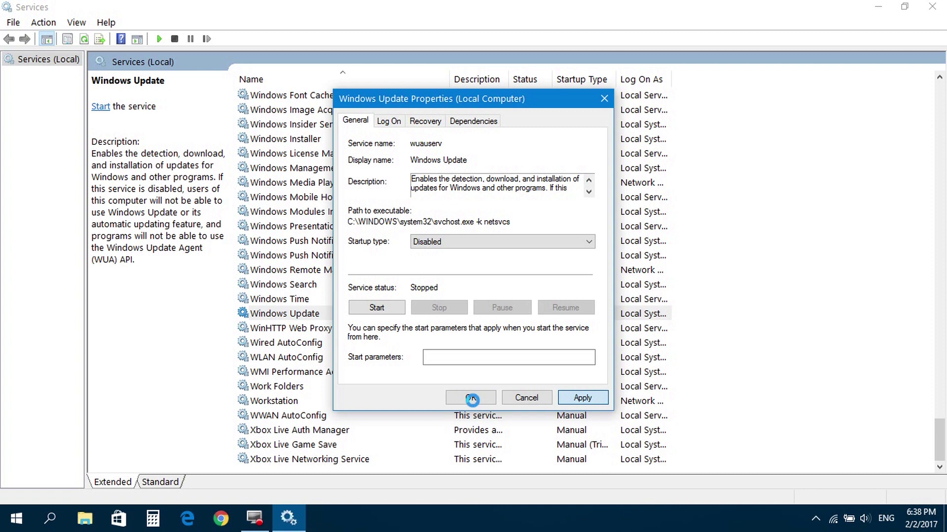
left_click(470, 397)
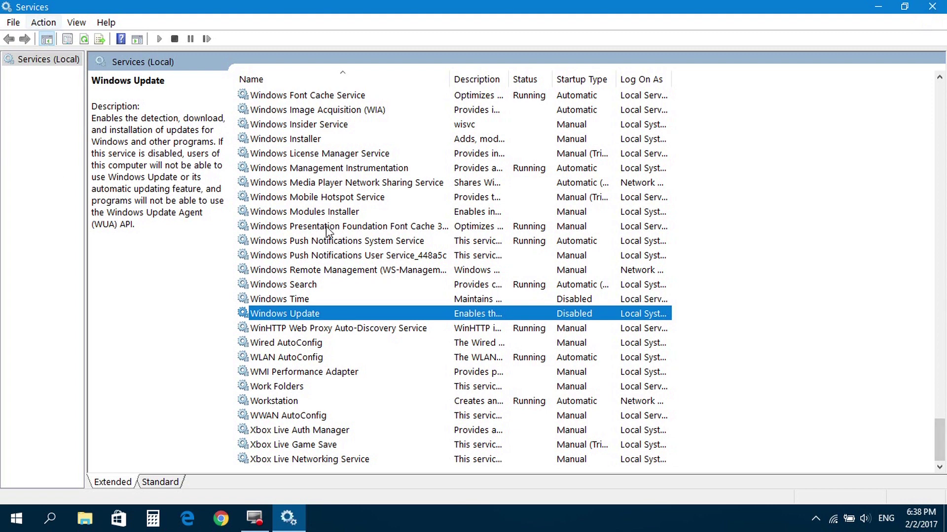
left_click_drag(940, 436, 941, 80)
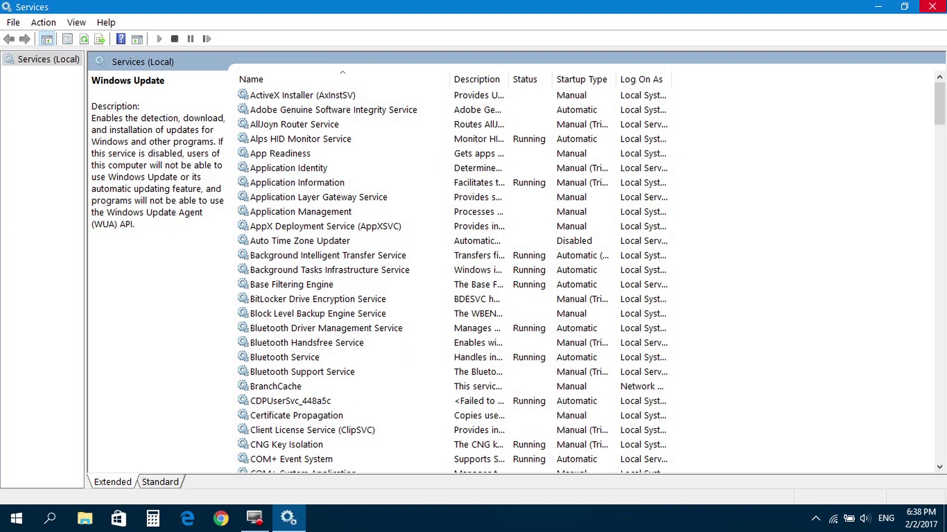
left_click(933, 7)
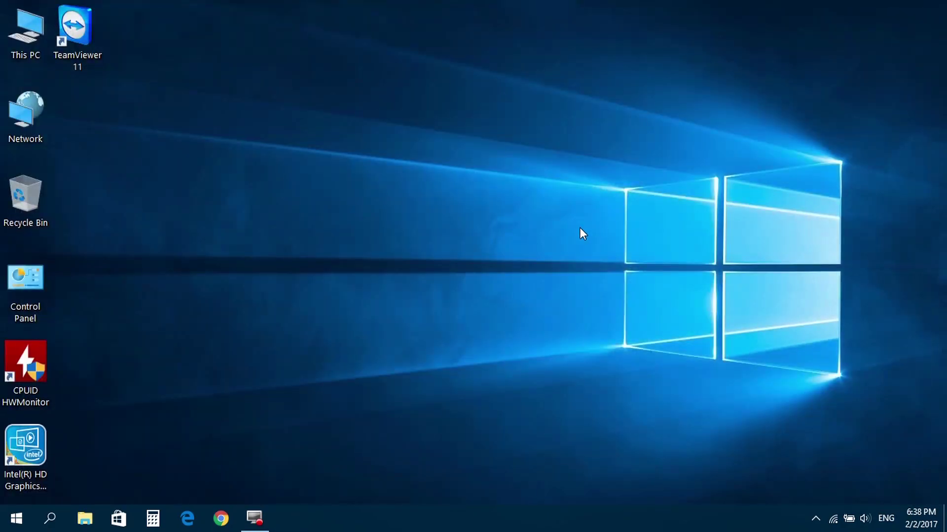